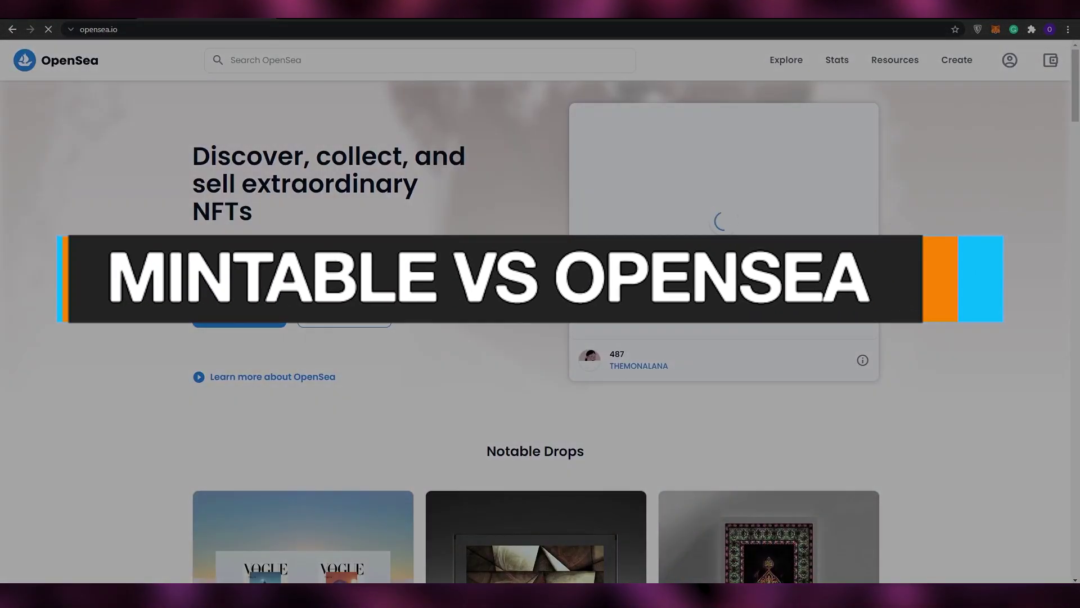
Pick MetaMask from OpenSea's My wallet panel to bring up the MetaMask welcome page
{"action": "scroll", "coordinate": [368, 333], "scroll_direction": "down", "scroll_amount": 3}
{"action": "scroll", "coordinate": [369, 338], "scroll_direction": "up", "scroll_amount": 3}
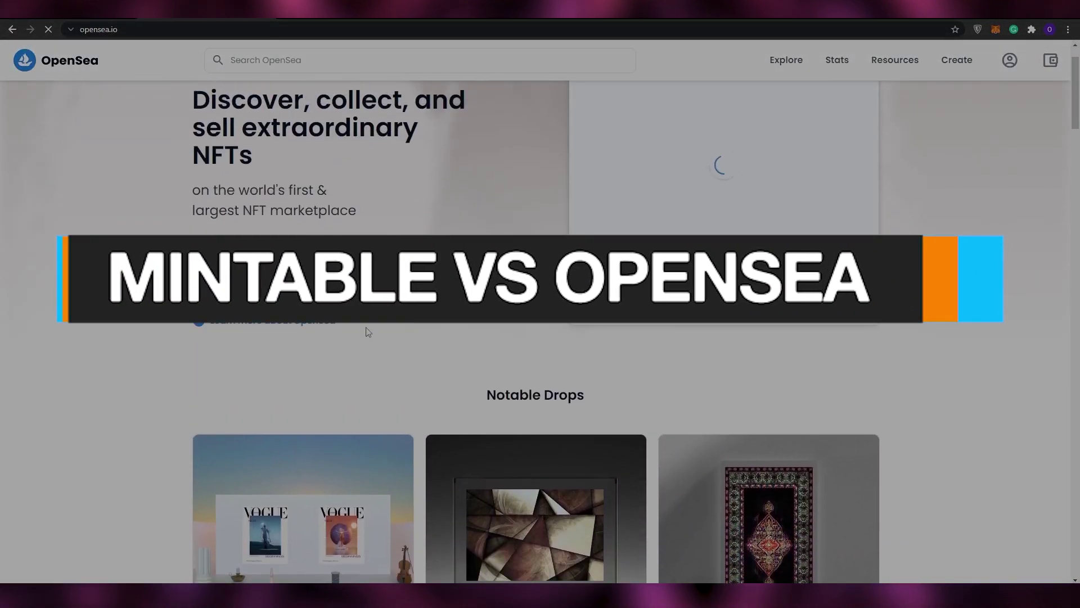
{"action": "scroll", "coordinate": [373, 344], "scroll_direction": "down", "scroll_amount": 5}
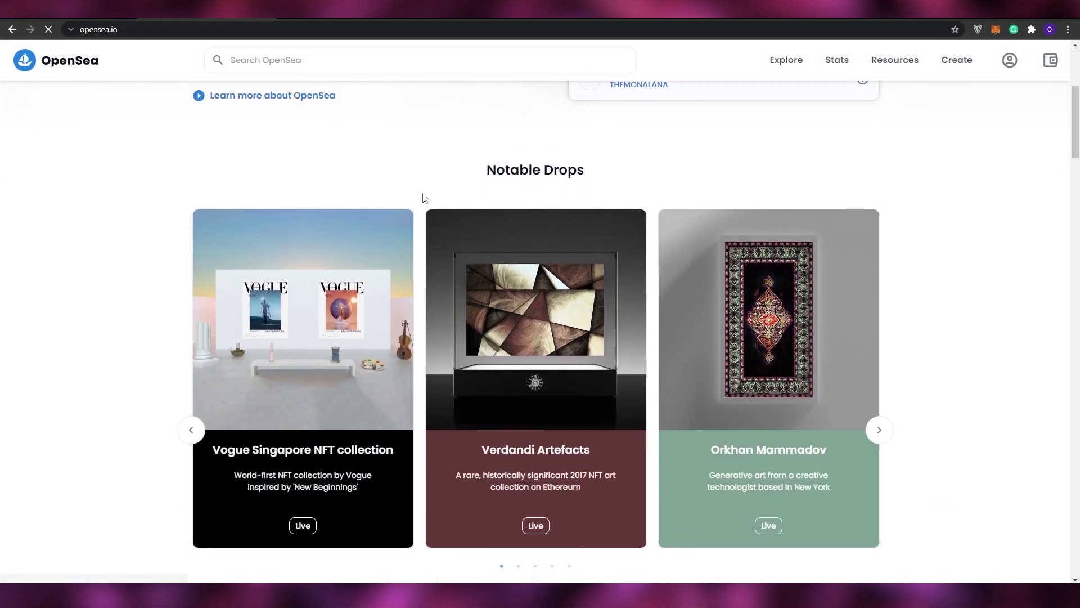
{"action": "scroll", "coordinate": [394, 254], "scroll_direction": "up", "scroll_amount": 3}
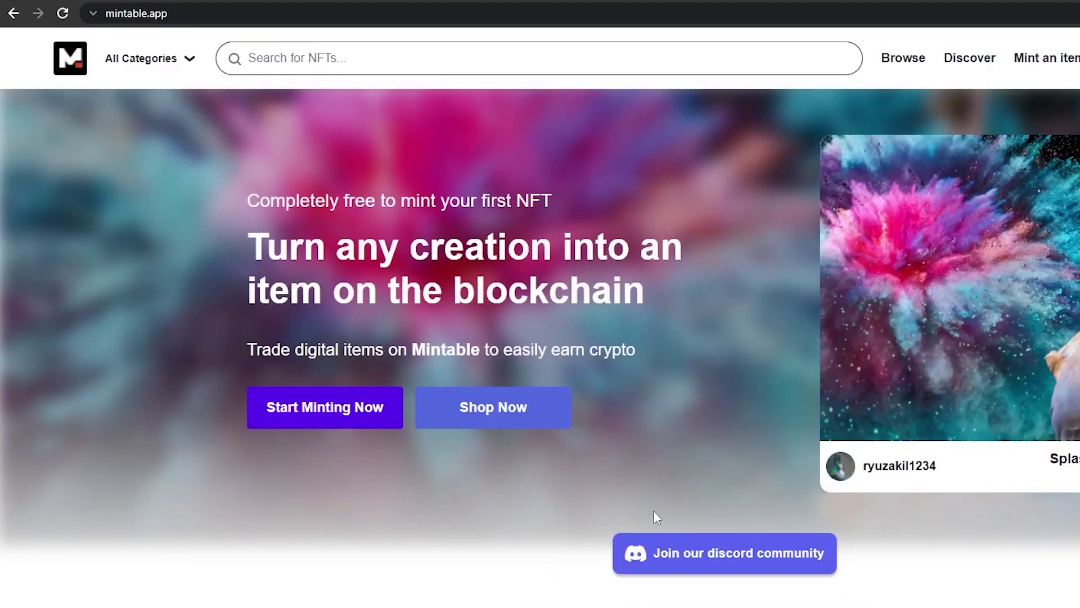
{"action": "scroll", "coordinate": [653, 511], "scroll_direction": "down", "scroll_amount": 1}
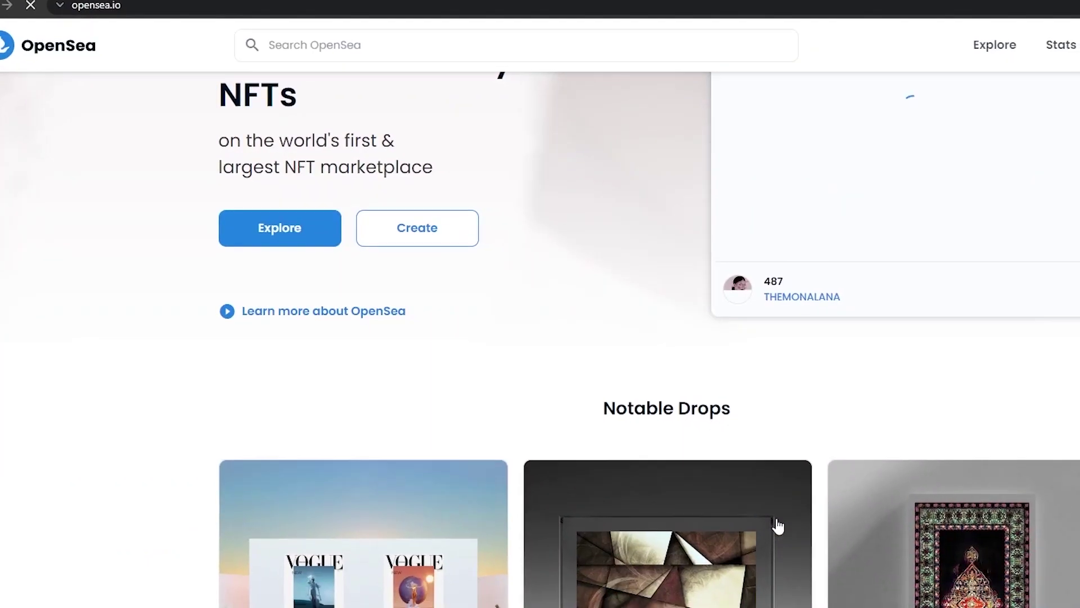
{"action": "scroll", "coordinate": [778, 526], "scroll_direction": "down", "scroll_amount": 4}
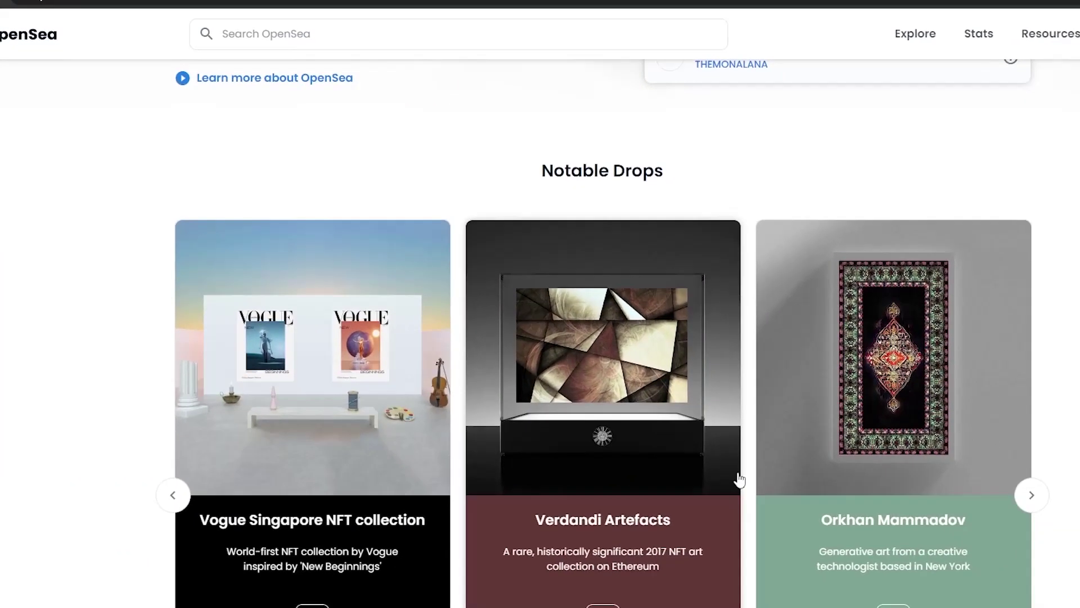
{"action": "scroll", "coordinate": [788, 504], "scroll_direction": "up", "scroll_amount": 6}
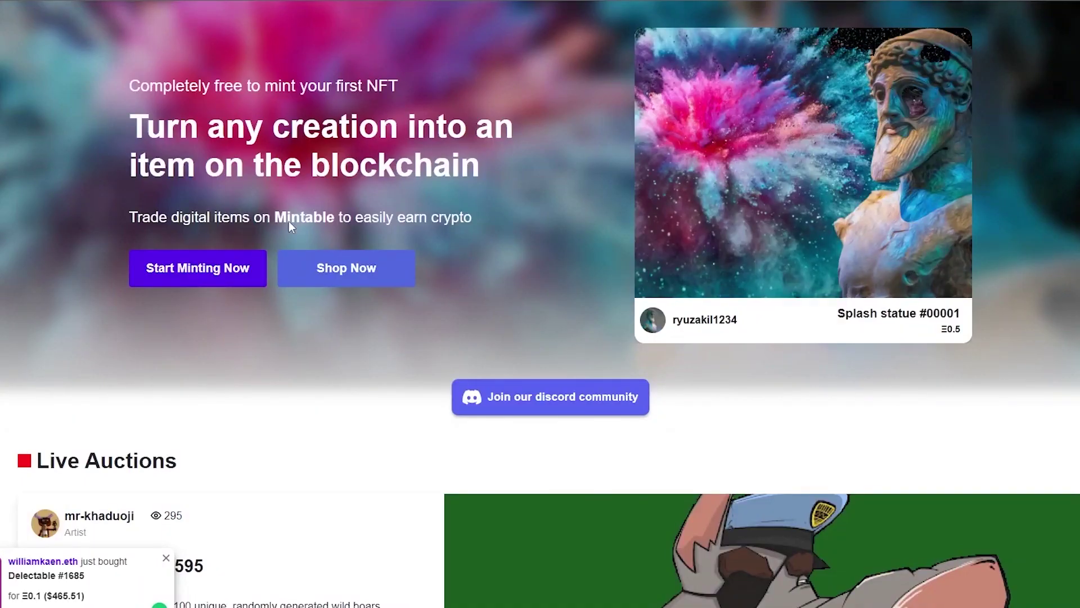
{"action": "scroll", "coordinate": [414, 435], "scroll_direction": "down", "scroll_amount": 2}
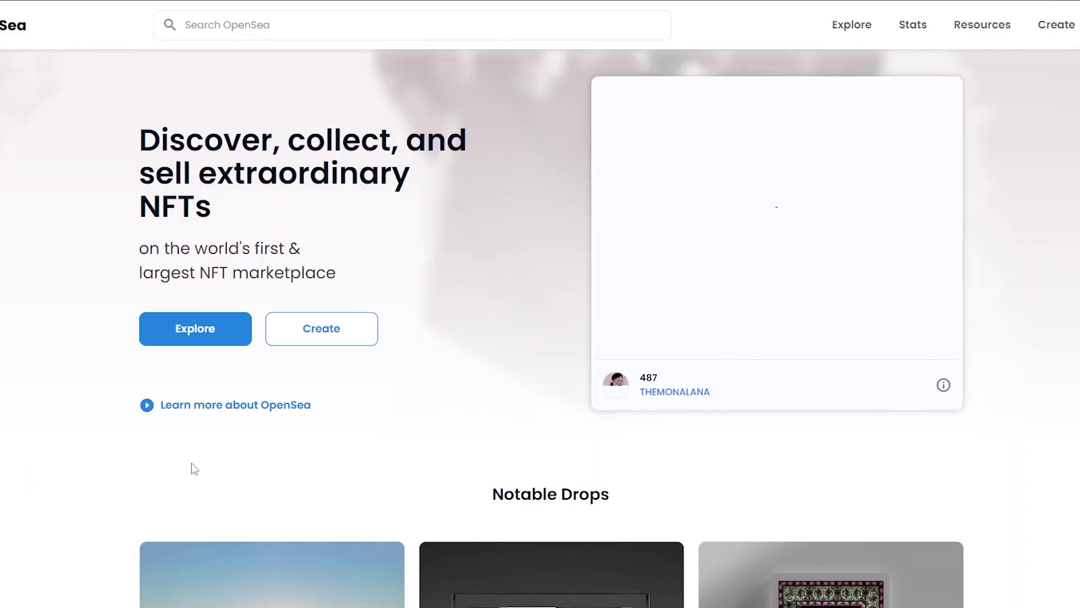
{"action": "scroll", "coordinate": [417, 427], "scroll_direction": "down", "scroll_amount": 6}
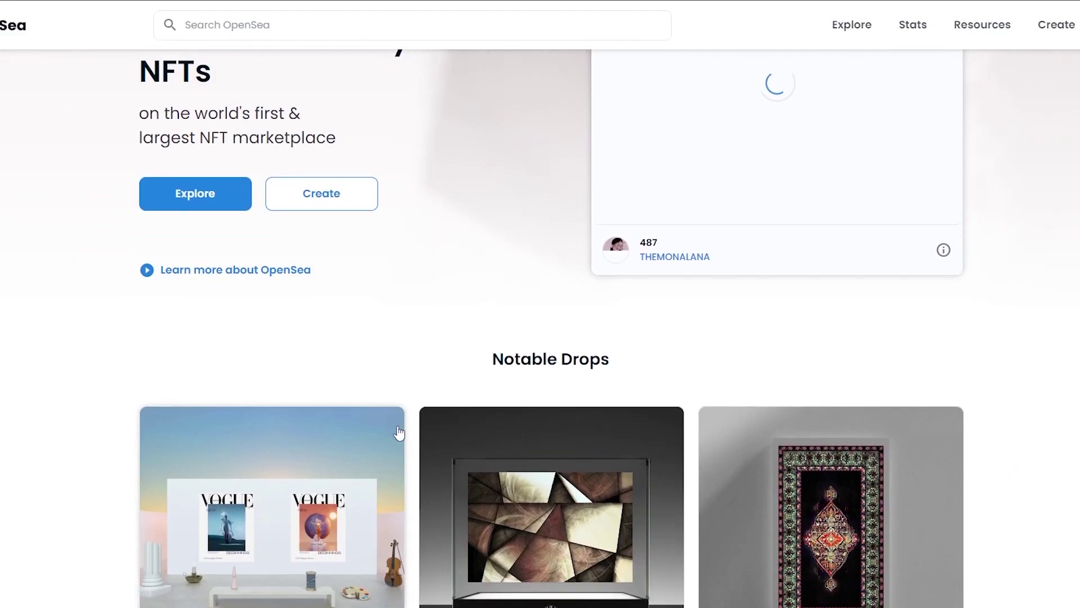
{"action": "scroll", "coordinate": [416, 428], "scroll_direction": "down", "scroll_amount": 1}
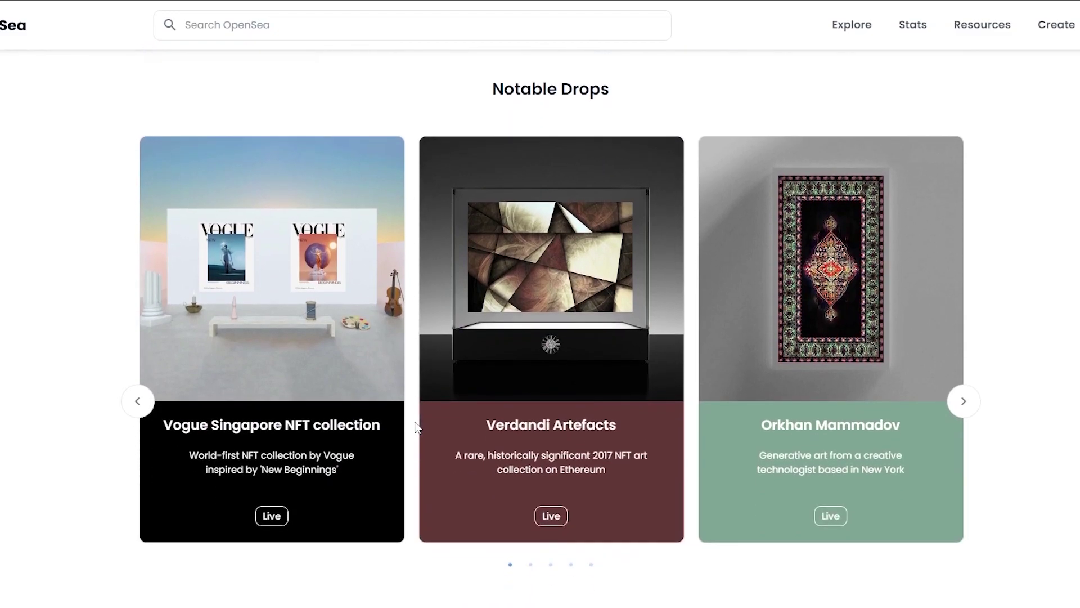
{"action": "scroll", "coordinate": [416, 427], "scroll_direction": "up", "scroll_amount": 7}
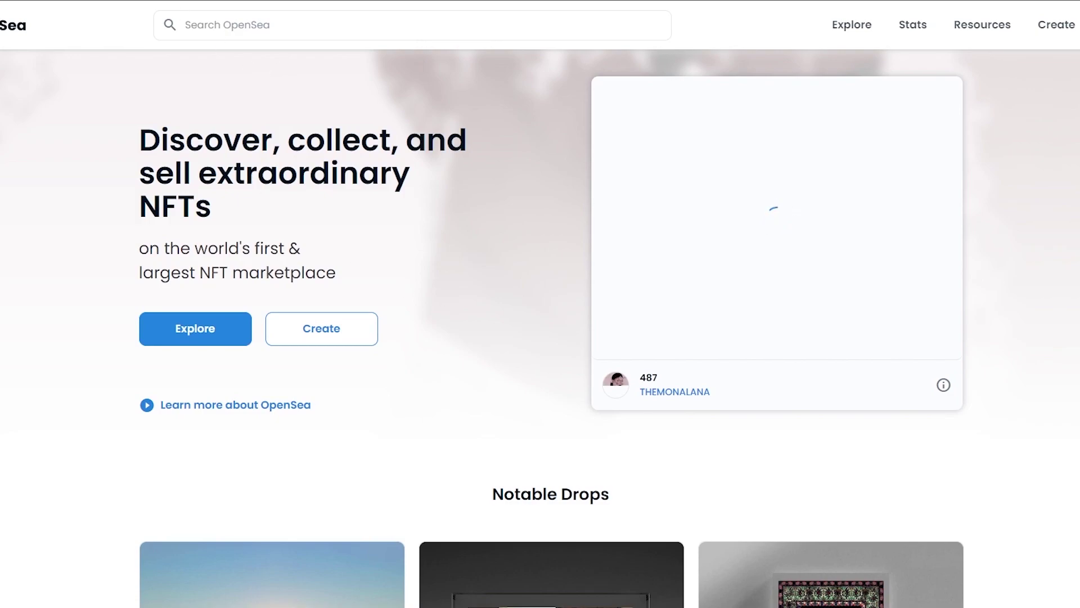
{"action": "scroll", "coordinate": [528, 407], "scroll_direction": "down", "scroll_amount": 1}
{"action": "scroll", "coordinate": [489, 400], "scroll_direction": "up", "scroll_amount": 1}
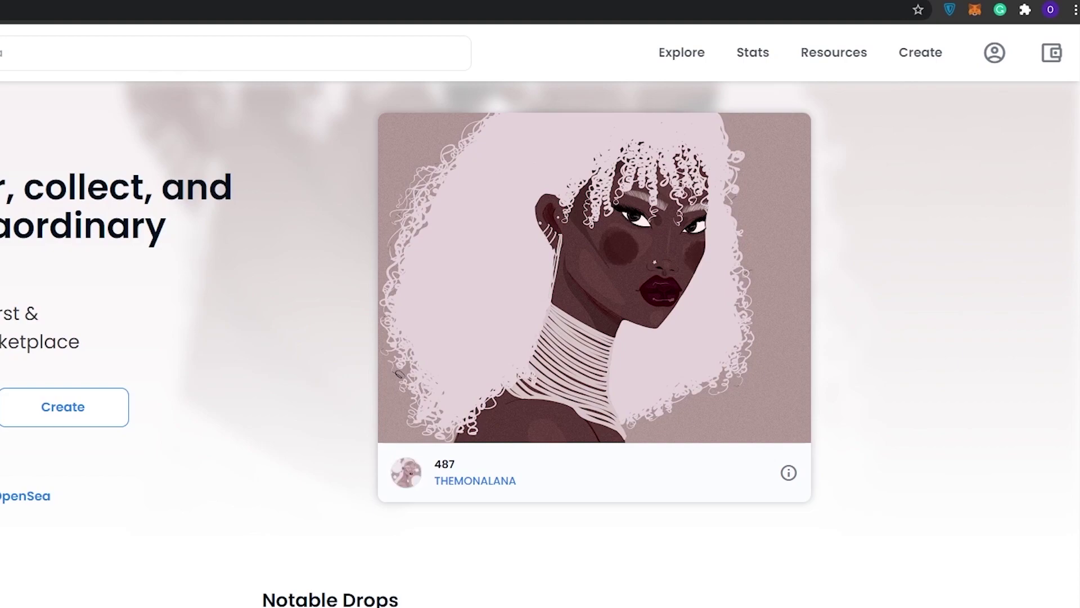
{"action": "mouse_move", "coordinate": [995, 54]}
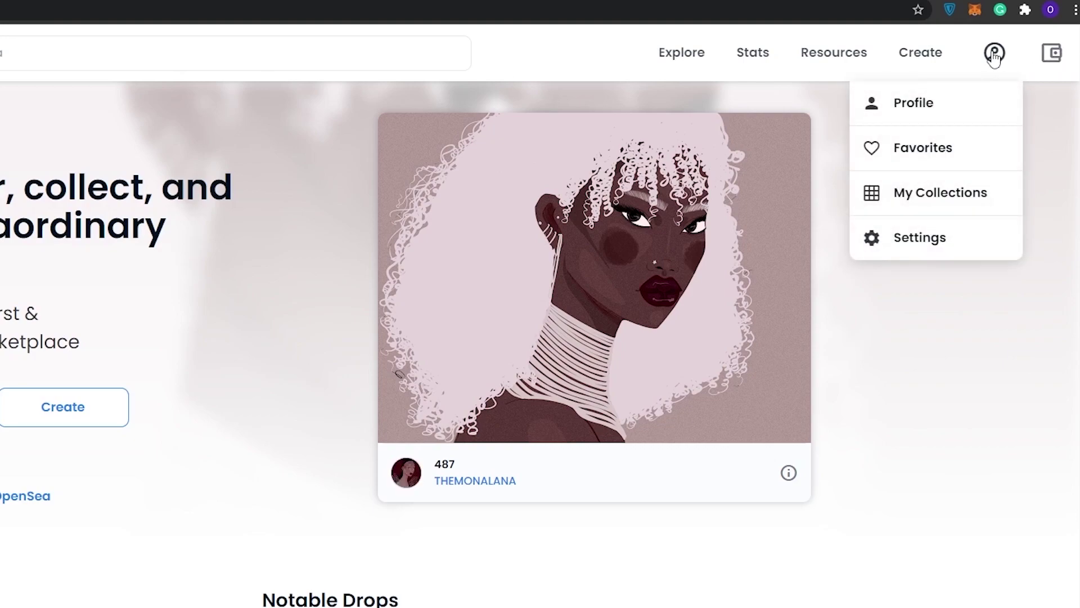
{"action": "left_click", "coordinate": [1047, 54]}
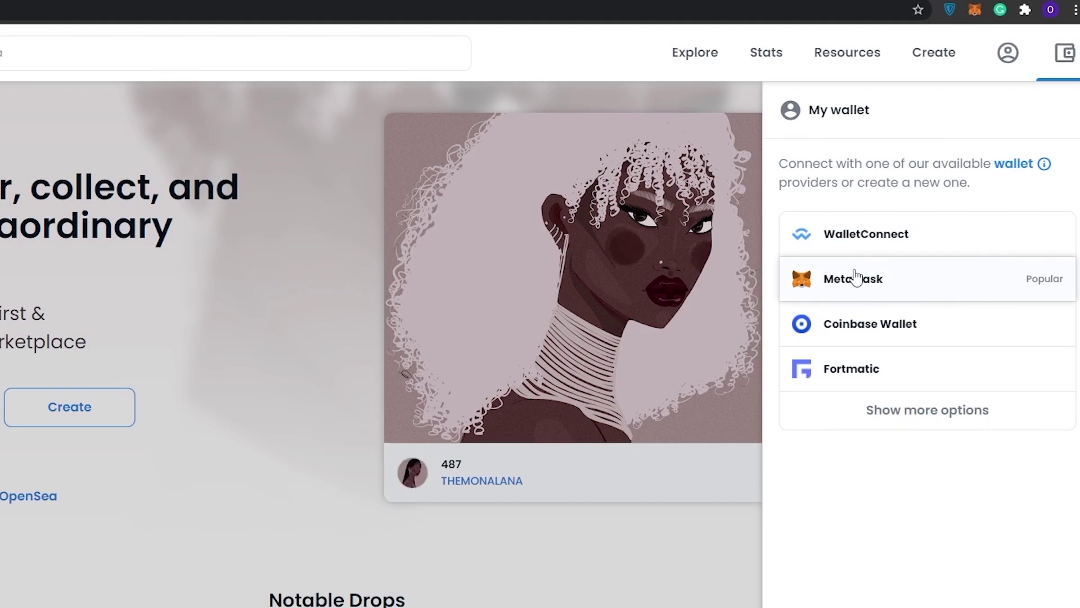
{"action": "left_click", "coordinate": [898, 280]}
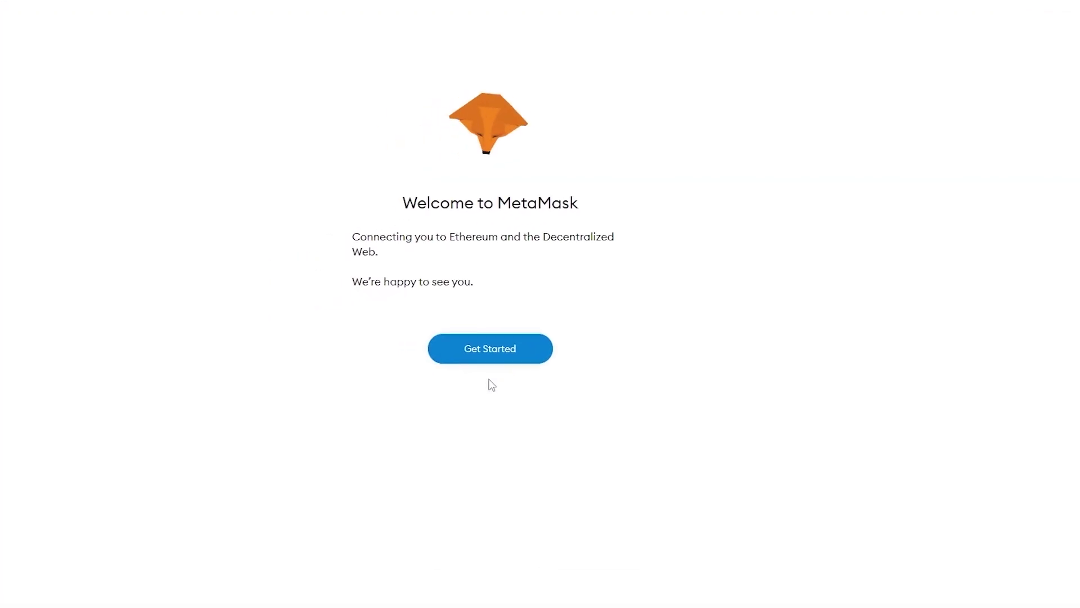
Create a new MetaMask wallet, agreeing to share usage data and passing the security video
{"action": "left_click", "coordinate": [495, 355]}
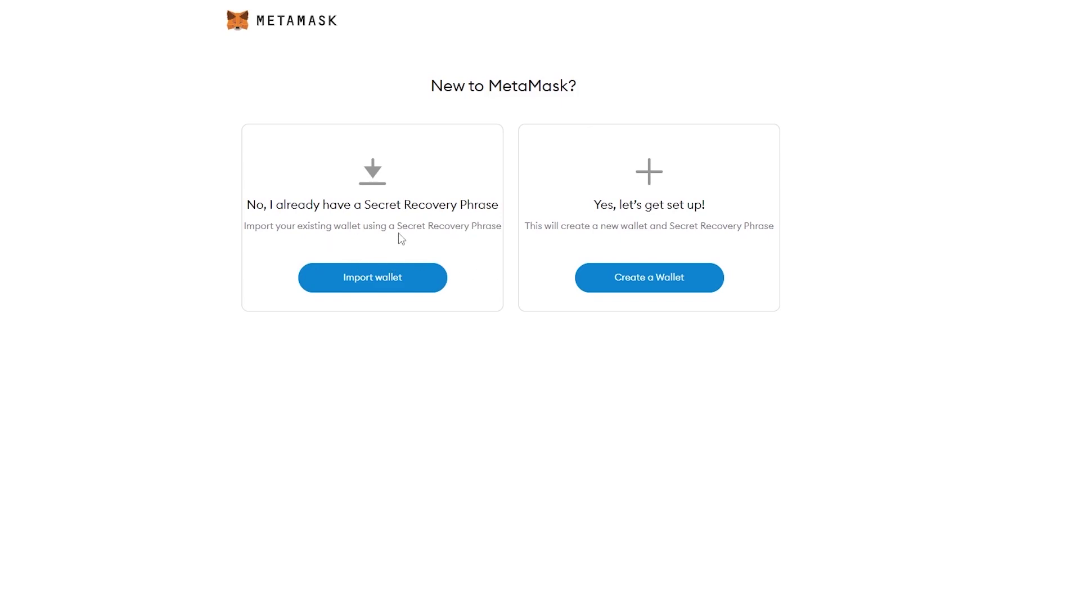
{"action": "left_click", "coordinate": [647, 282]}
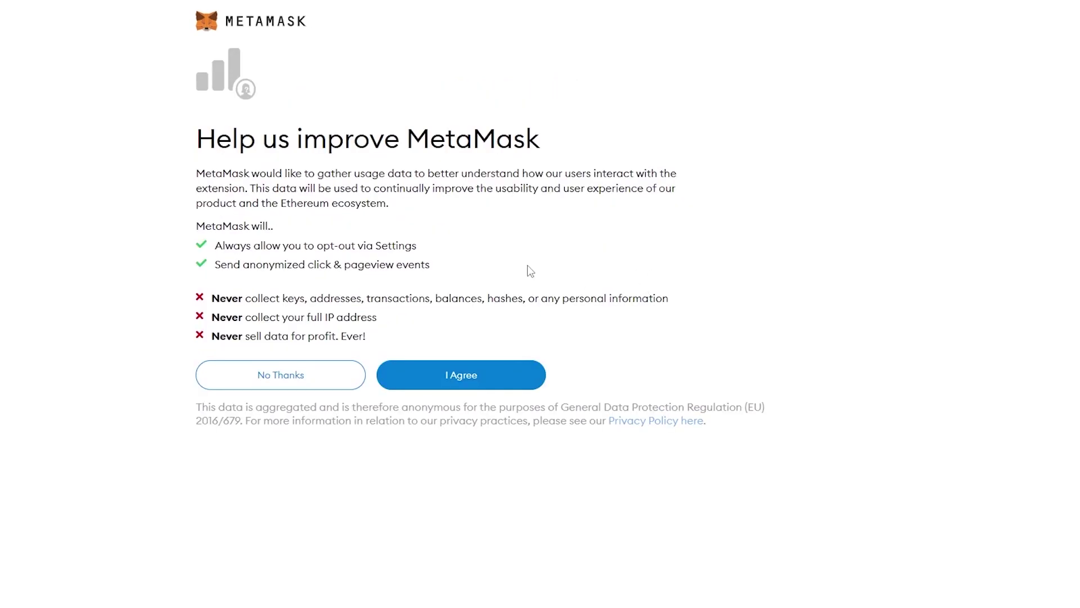
{"action": "left_click", "coordinate": [488, 381]}
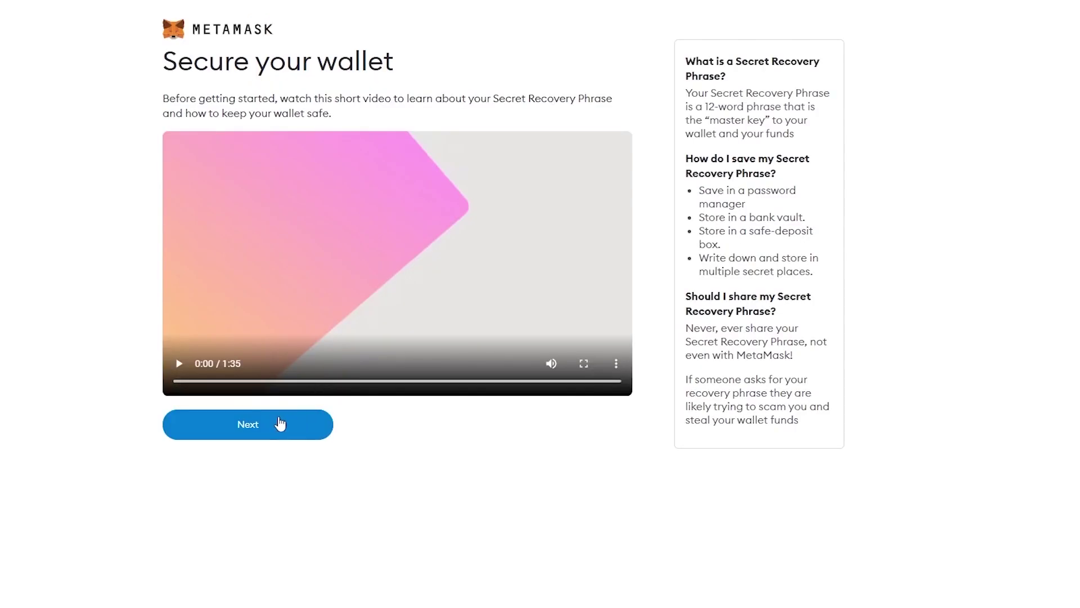
{"action": "left_click", "coordinate": [268, 433]}
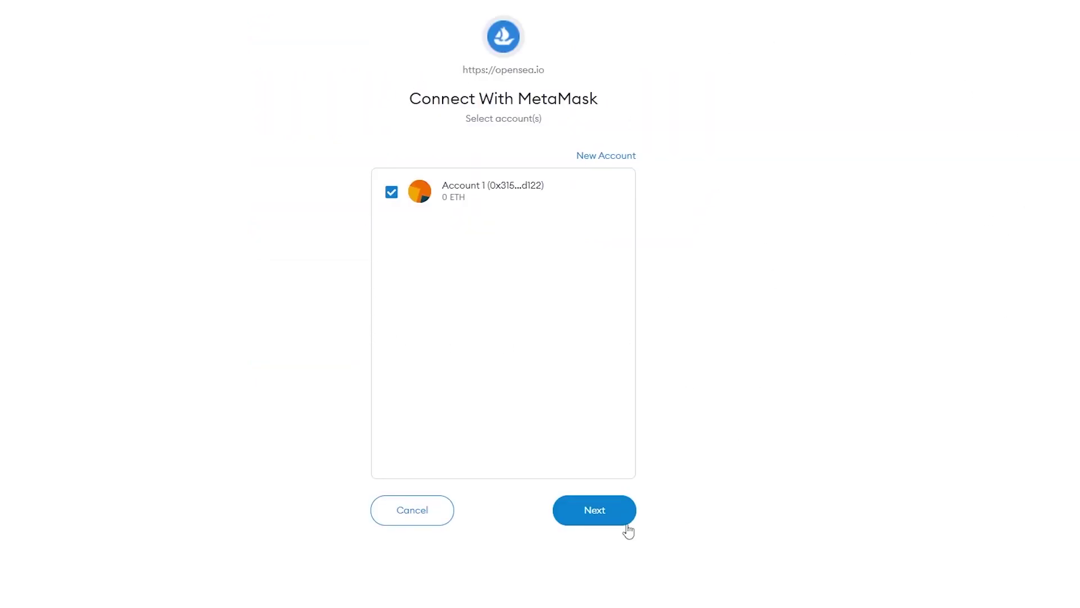
Connect Account 1 to OpenSea and dismiss the What's new and Protect your funds notices
{"action": "left_click", "coordinate": [582, 512]}
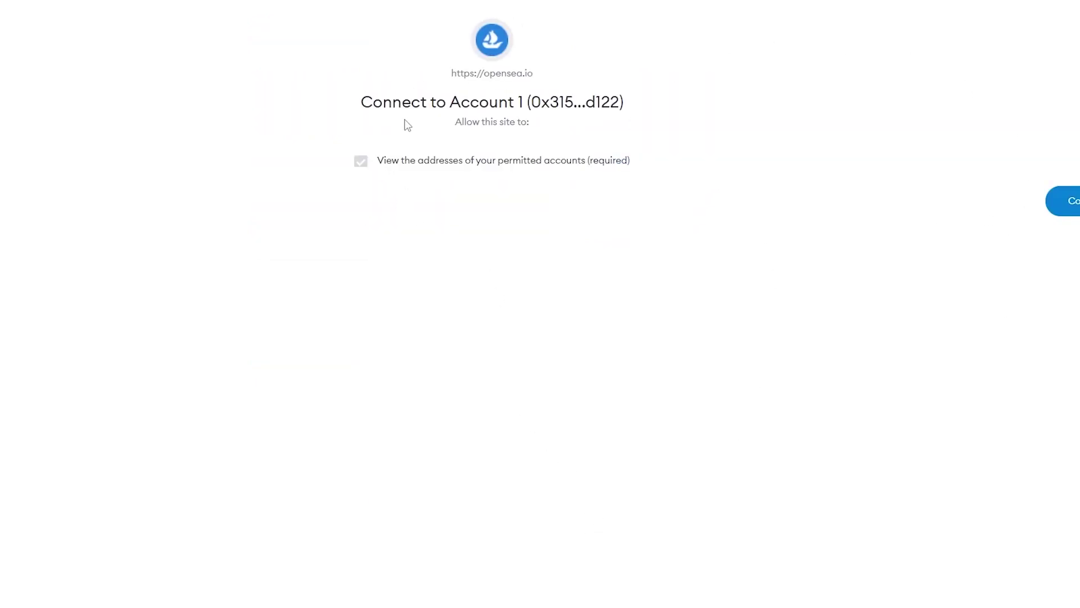
{"action": "left_click", "coordinate": [1070, 200]}
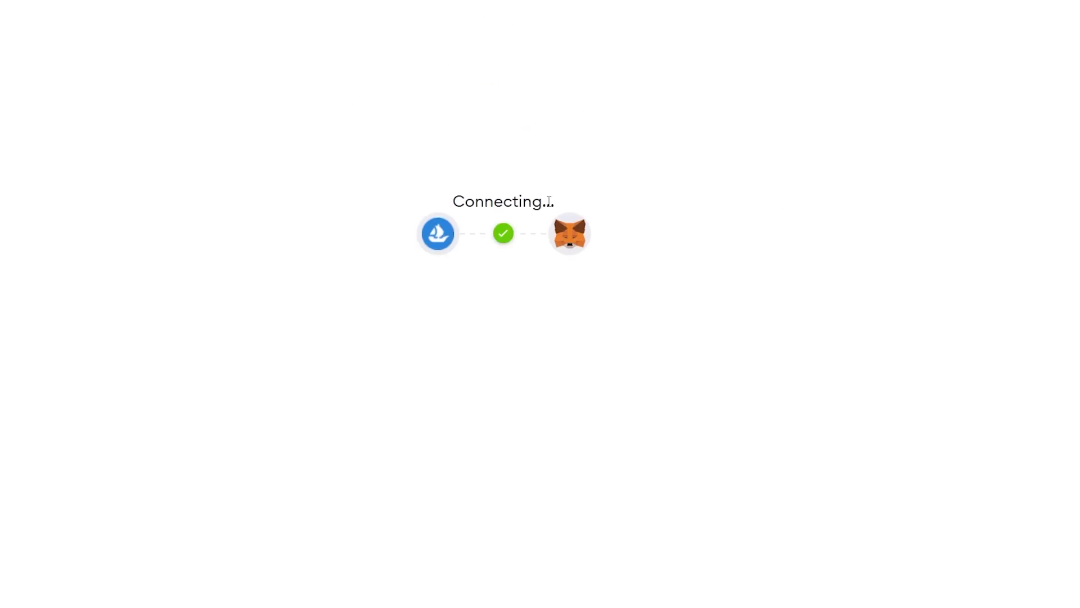
{"action": "scroll", "coordinate": [507, 360], "scroll_direction": "down", "scroll_amount": 3}
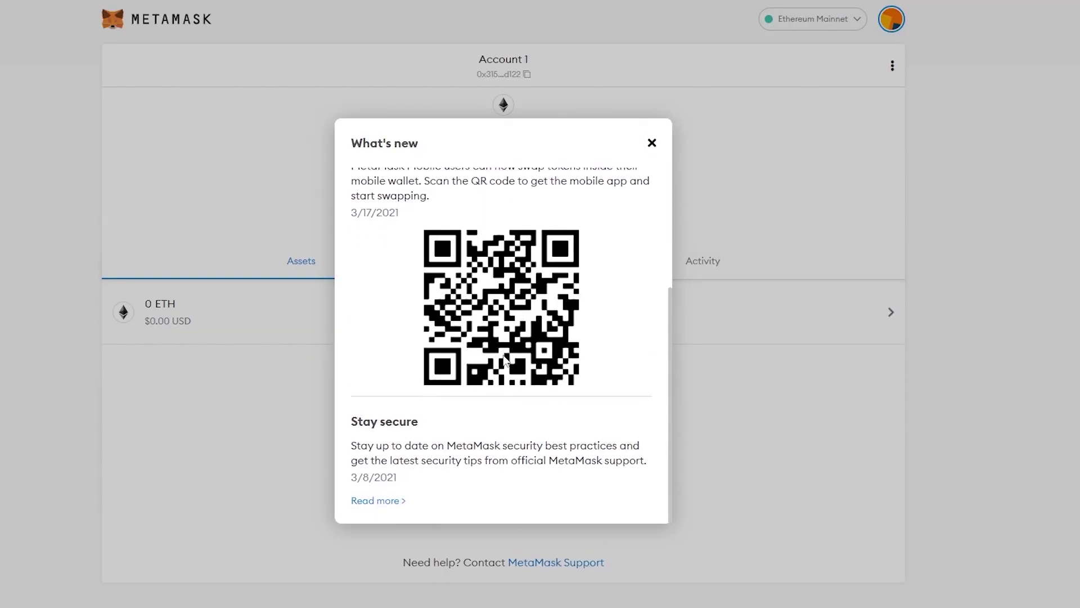
{"action": "scroll", "coordinate": [511, 365], "scroll_direction": "up", "scroll_amount": 3}
{"action": "scroll", "coordinate": [641, 170], "scroll_direction": "down", "scroll_amount": 2}
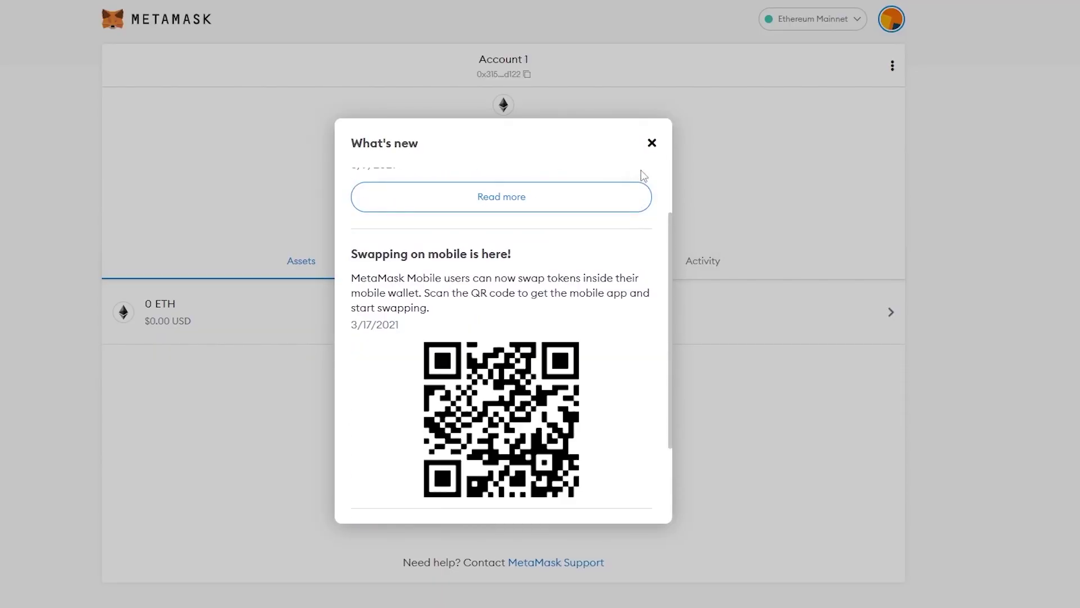
{"action": "left_click", "coordinate": [652, 142]}
{"action": "left_click", "coordinate": [501, 414]}
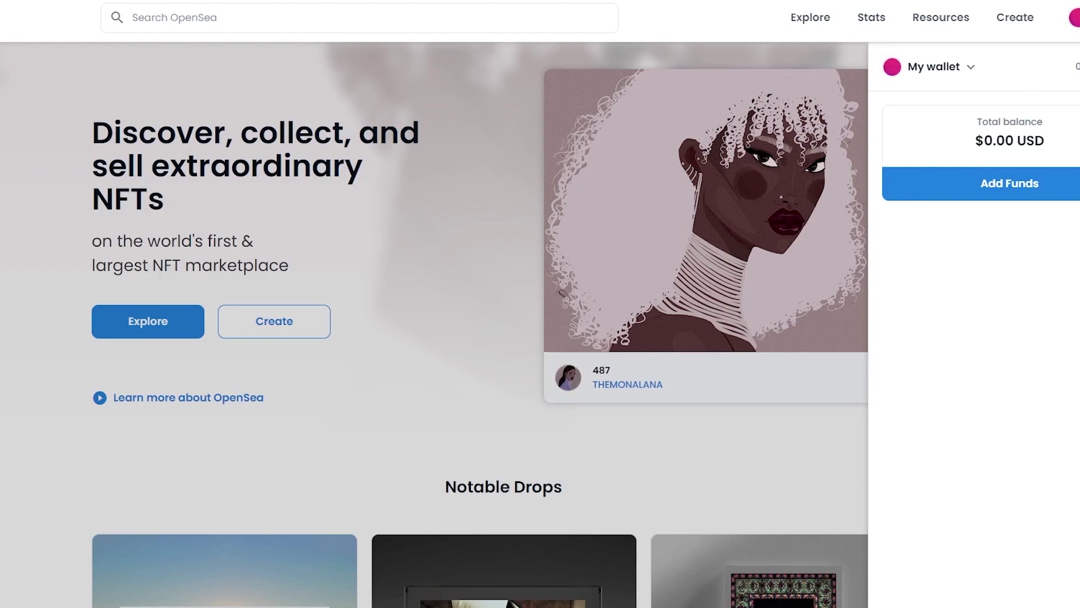
Close the $0.00 wallet panel and sign OpenSea's login message to reach Create new item
{"action": "left_click", "coordinate": [1017, 163]}
{"action": "scroll", "coordinate": [1004, 218], "scroll_direction": "down", "scroll_amount": 8}
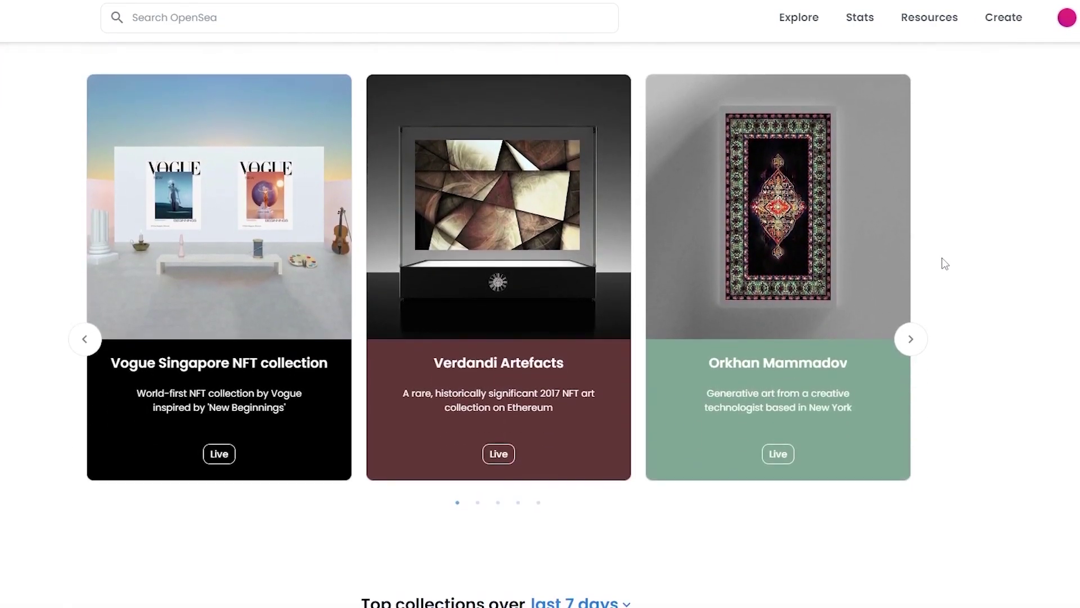
{"action": "scroll", "coordinate": [943, 260], "scroll_direction": "up", "scroll_amount": 8}
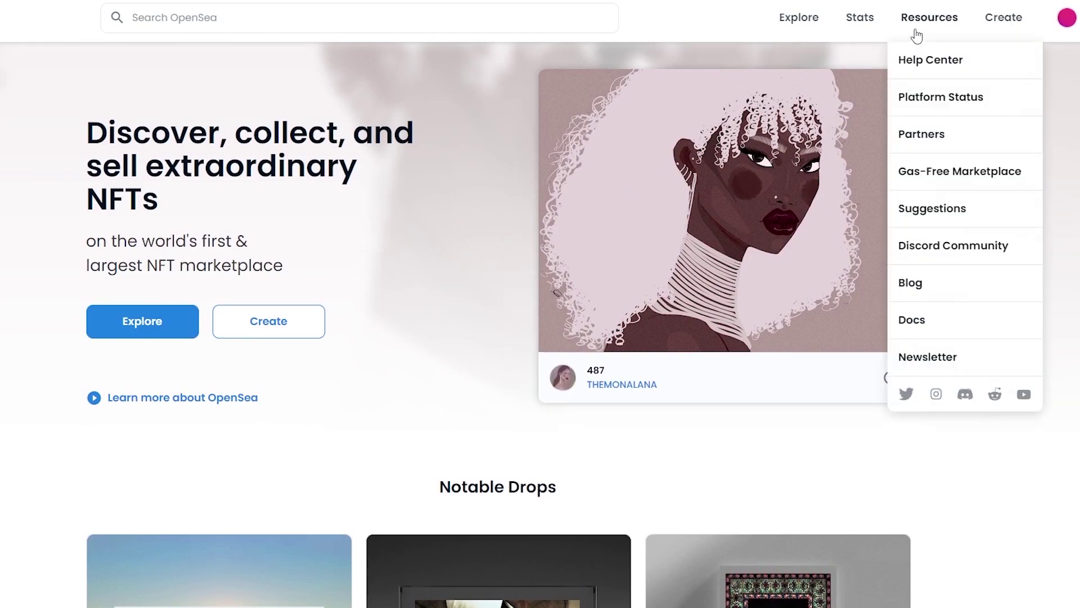
{"action": "mouse_move", "coordinate": [891, 17]}
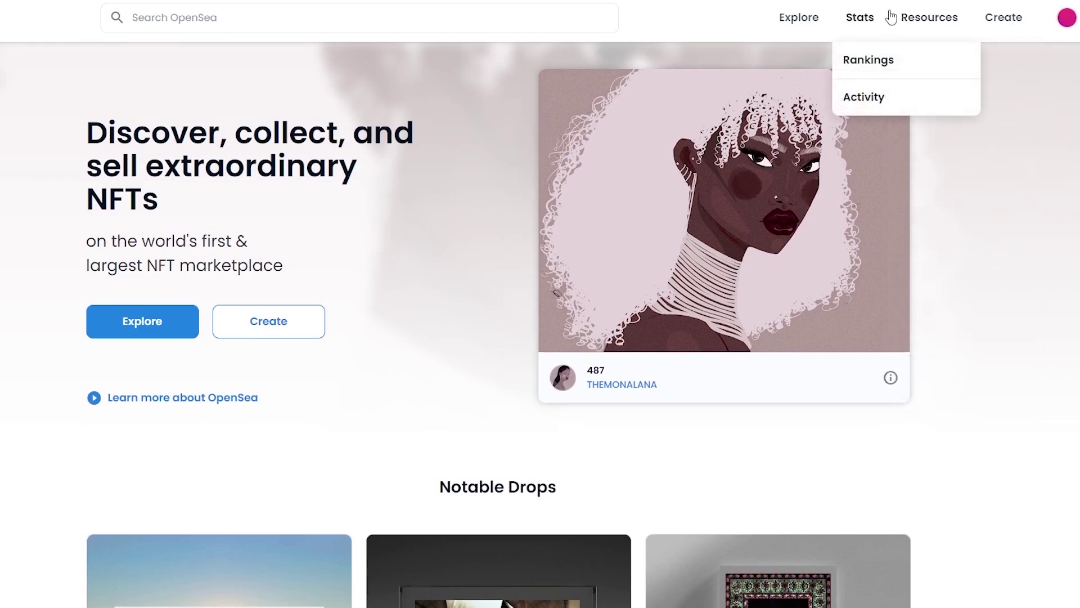
{"action": "left_click", "coordinate": [1010, 22]}
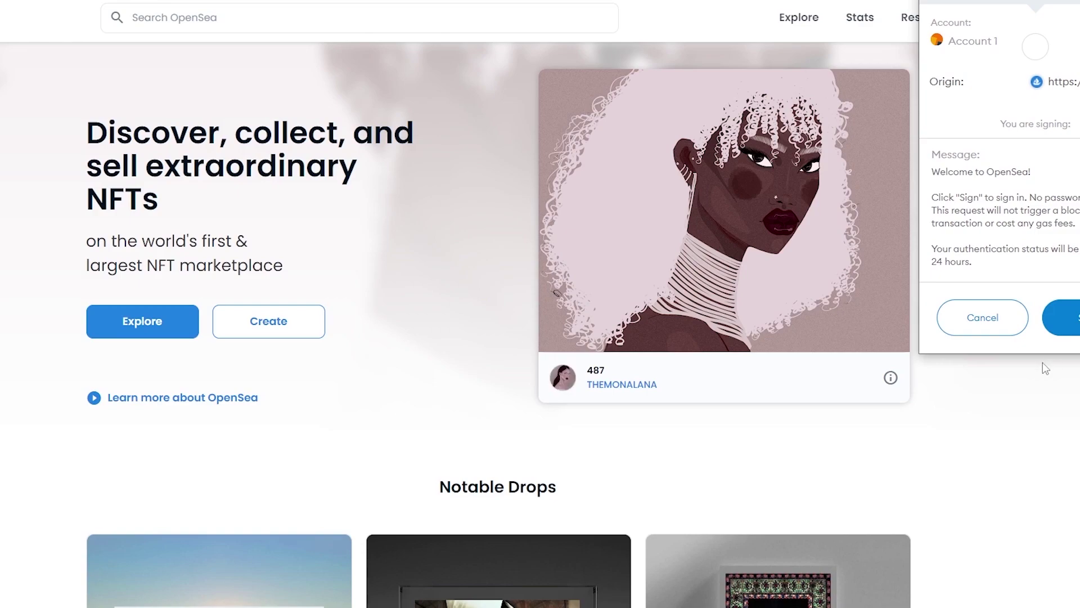
{"action": "left_click", "coordinate": [1058, 319]}
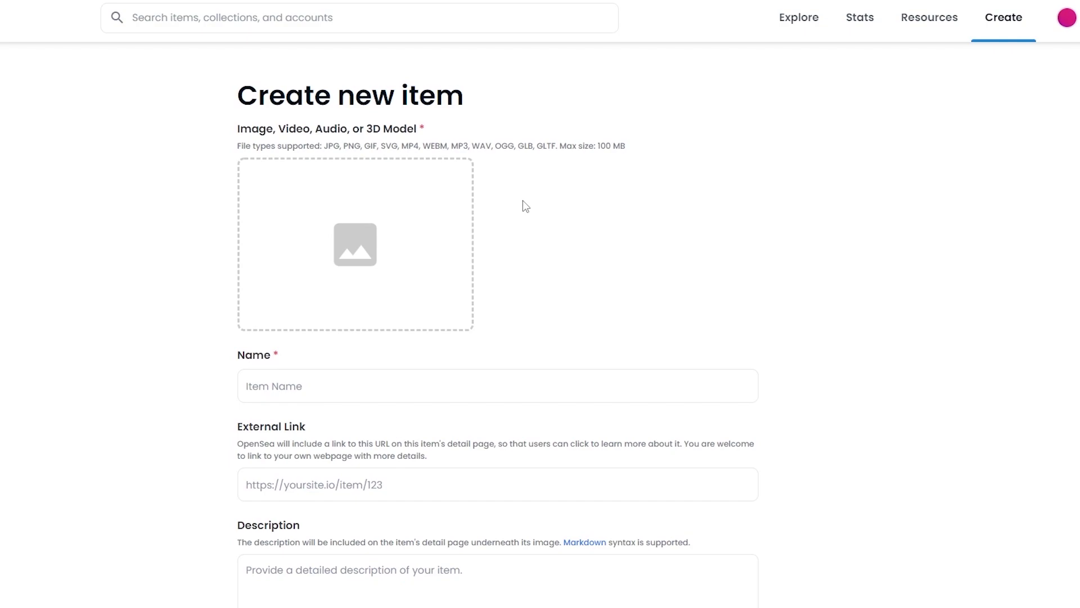
Upload the cat-with-heart-glasses 'Untitled design' image as the item's media
{"action": "scroll", "coordinate": [523, 201], "scroll_direction": "down", "scroll_amount": 3}
{"action": "scroll", "coordinate": [526, 200], "scroll_direction": "up", "scroll_amount": 2}
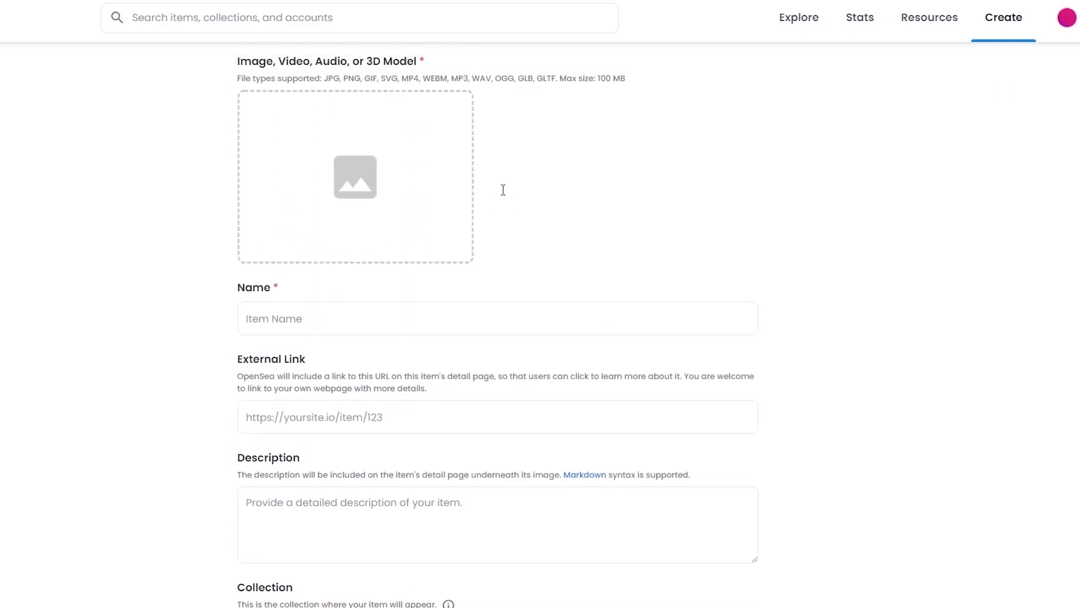
{"action": "scroll", "coordinate": [410, 210], "scroll_direction": "down", "scroll_amount": 1}
{"action": "scroll", "coordinate": [309, 294], "scroll_direction": "up", "scroll_amount": 2}
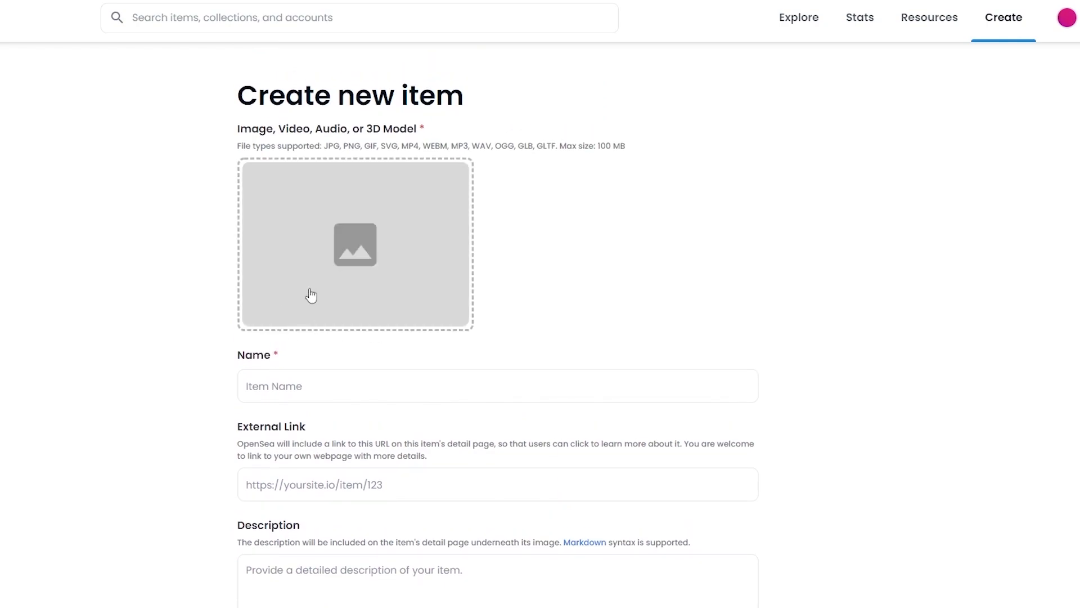
{"action": "left_click", "coordinate": [427, 242]}
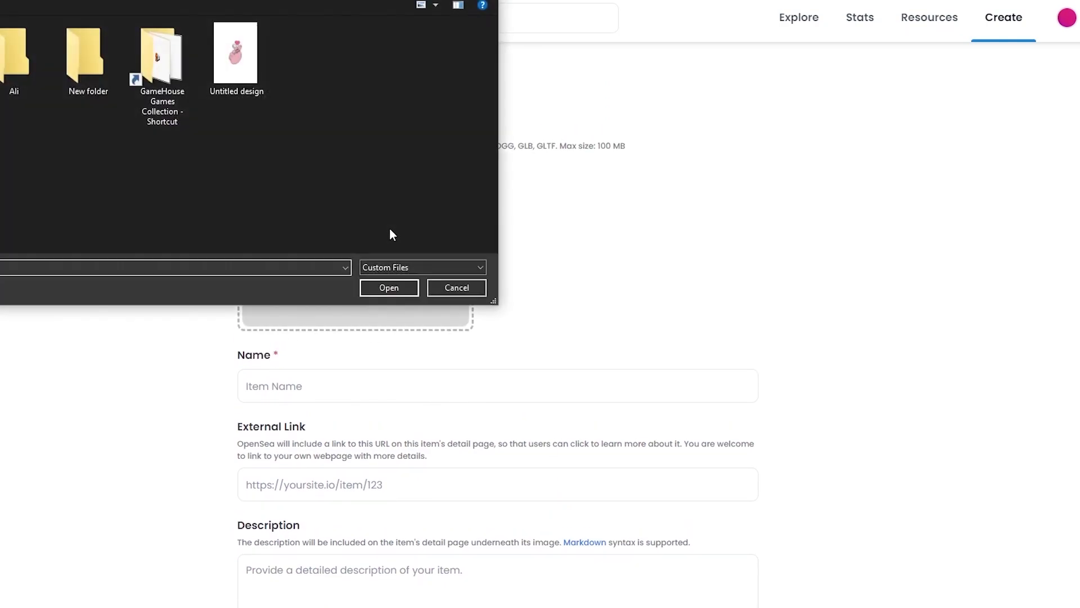
{"action": "left_click", "coordinate": [250, 94]}
{"action": "scroll", "coordinate": [264, 90], "scroll_direction": "up", "scroll_amount": 1}
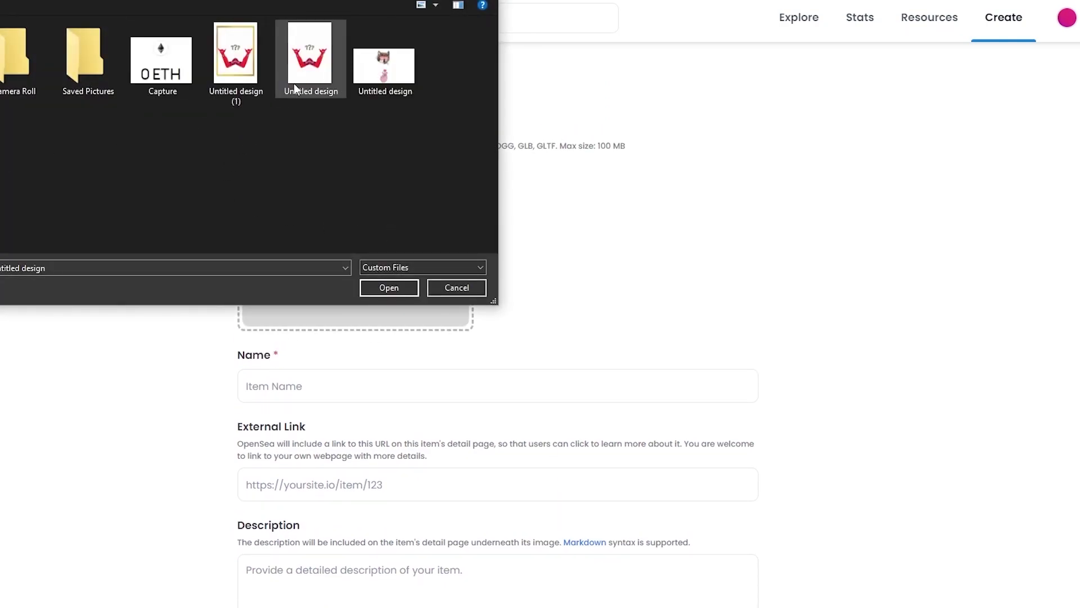
{"action": "left_click", "coordinate": [240, 82]}
{"action": "left_click", "coordinate": [384, 64]}
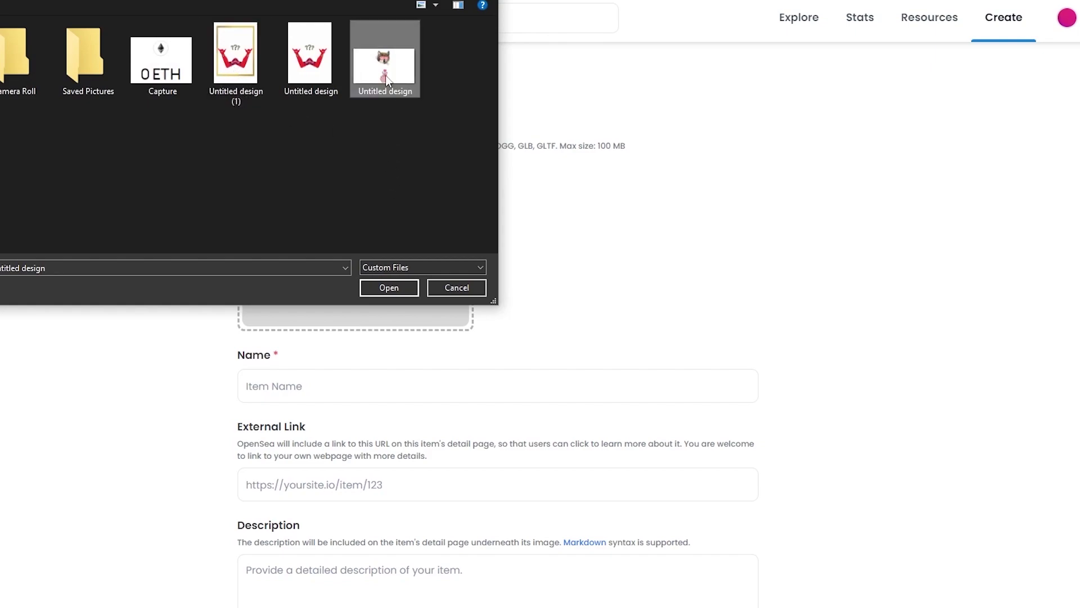
{"action": "left_click", "coordinate": [389, 287]}
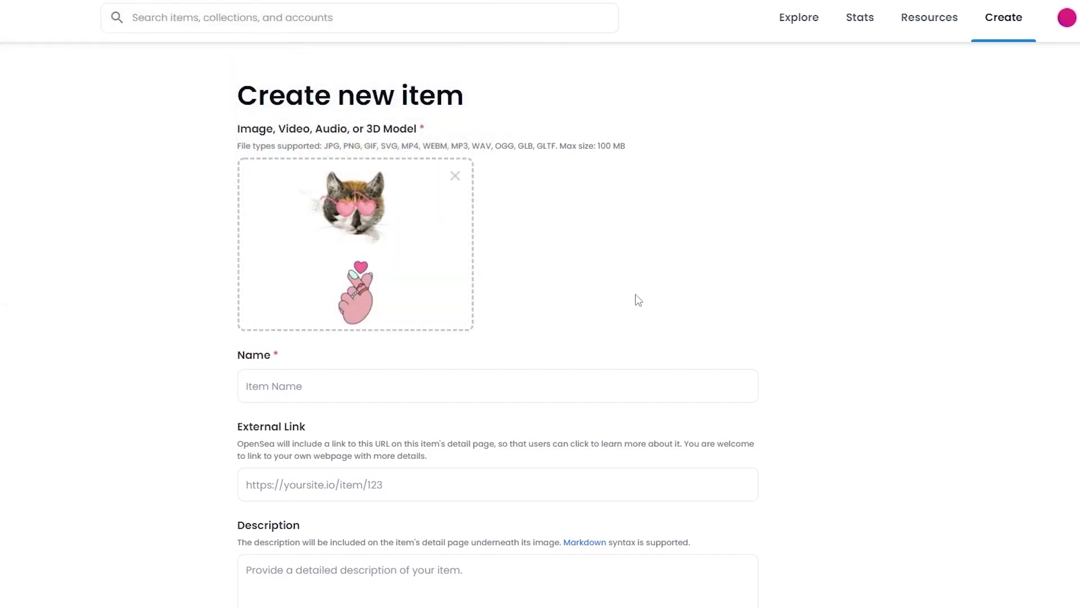
Name the item 'Heart eyes' and scroll down to the Supply and Blockchain settings
{"action": "scroll", "coordinate": [568, 306], "scroll_direction": "down", "scroll_amount": 2}
{"action": "left_click", "coordinate": [362, 252]}
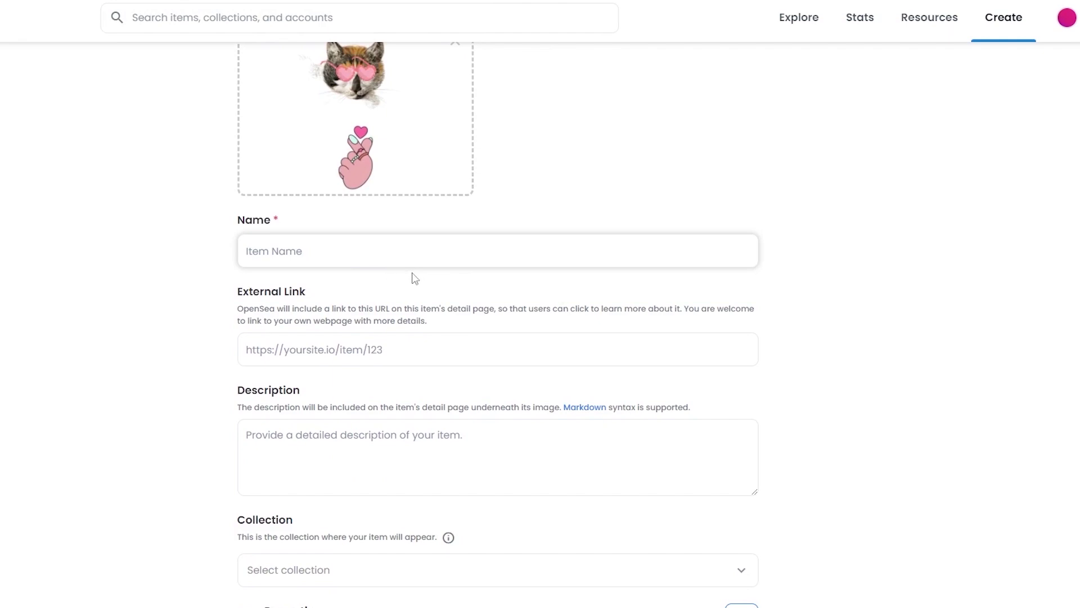
{"action": "type", "text": "Heart eyes"}
{"action": "left_click", "coordinate": [358, 354]}
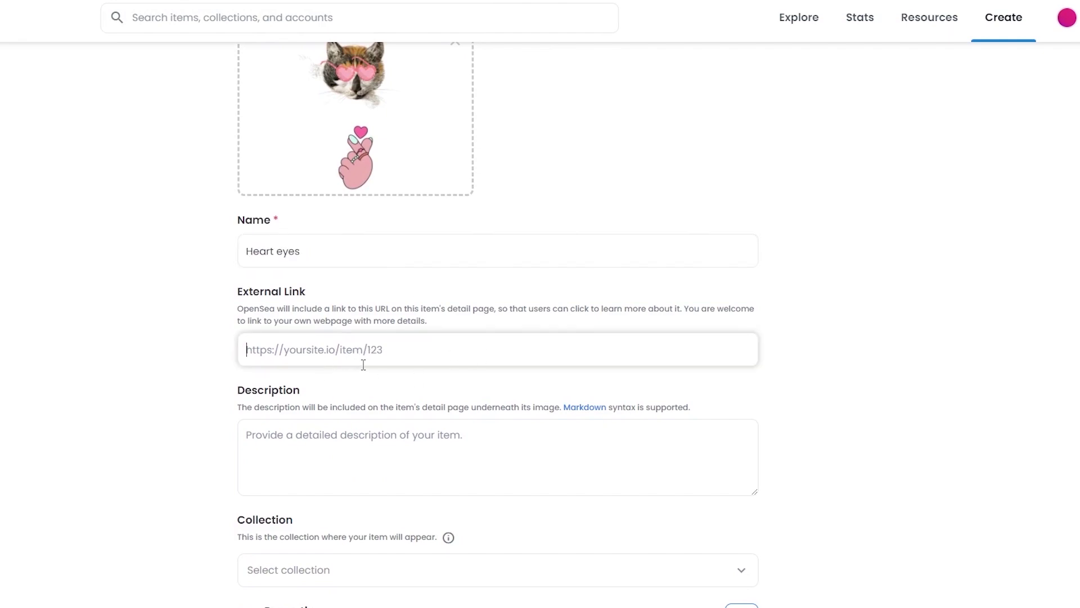
{"action": "scroll", "coordinate": [574, 281], "scroll_direction": "up", "scroll_amount": 2}
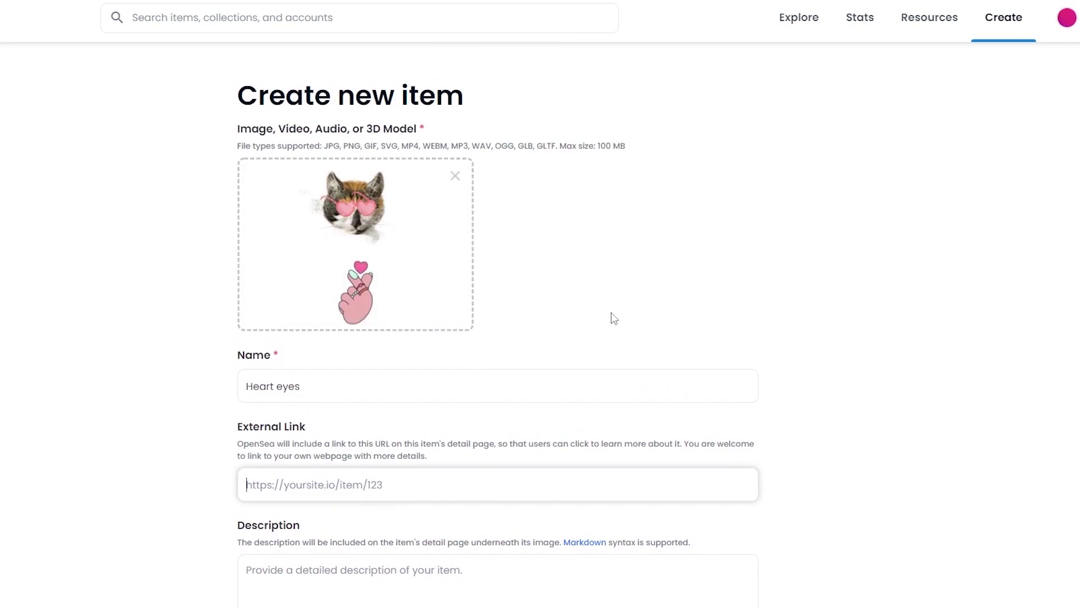
{"action": "scroll", "coordinate": [413, 332], "scroll_direction": "down", "scroll_amount": 2}
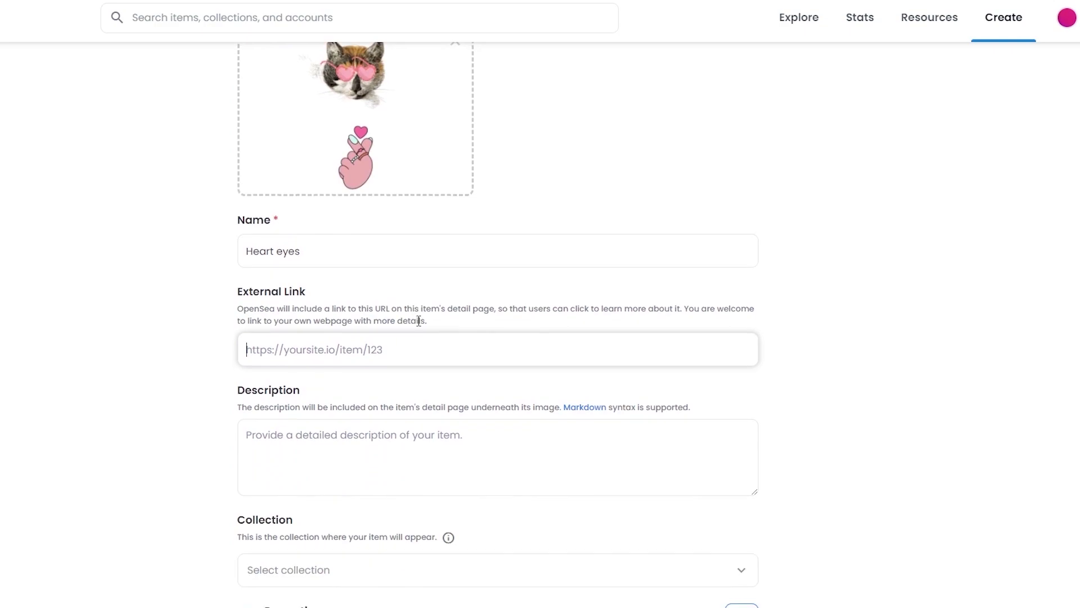
{"action": "scroll", "coordinate": [419, 321], "scroll_direction": "down", "scroll_amount": 2}
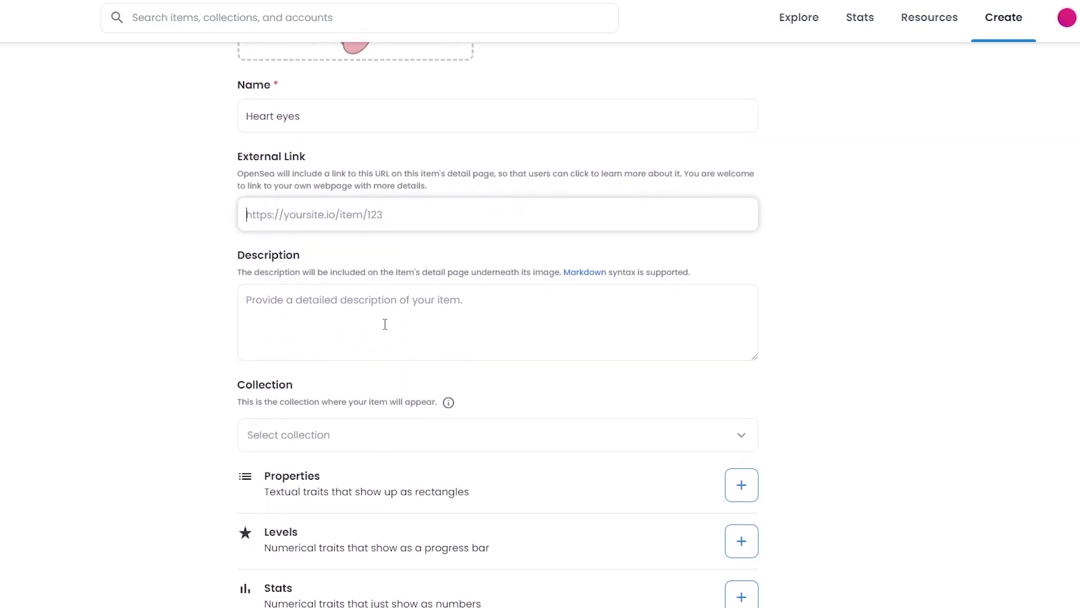
{"action": "scroll", "coordinate": [316, 327], "scroll_direction": "down", "scroll_amount": 3}
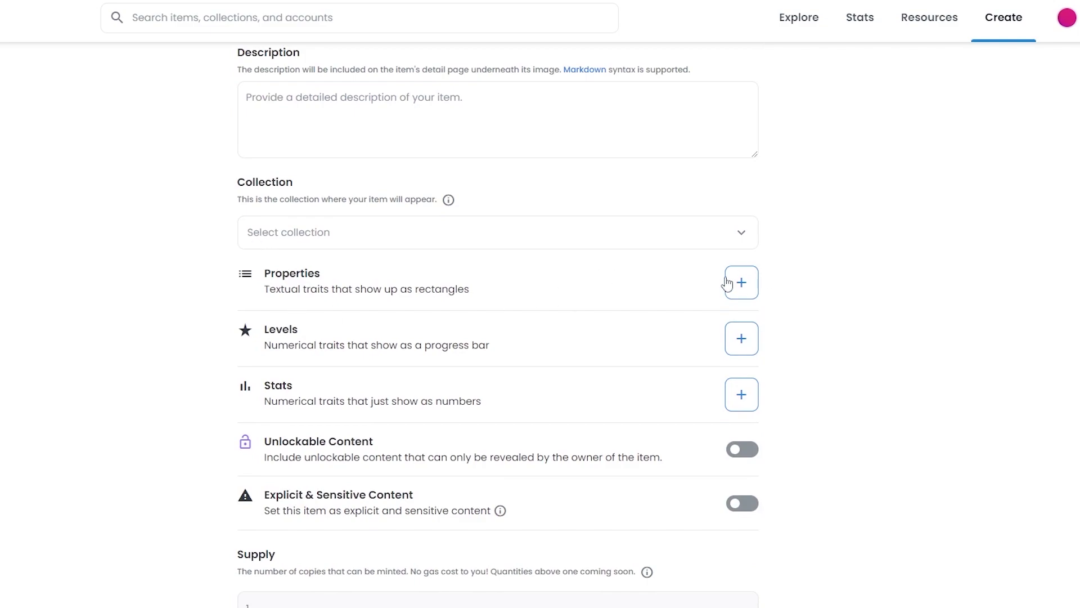
{"action": "scroll", "coordinate": [386, 260], "scroll_direction": "down", "scroll_amount": 1}
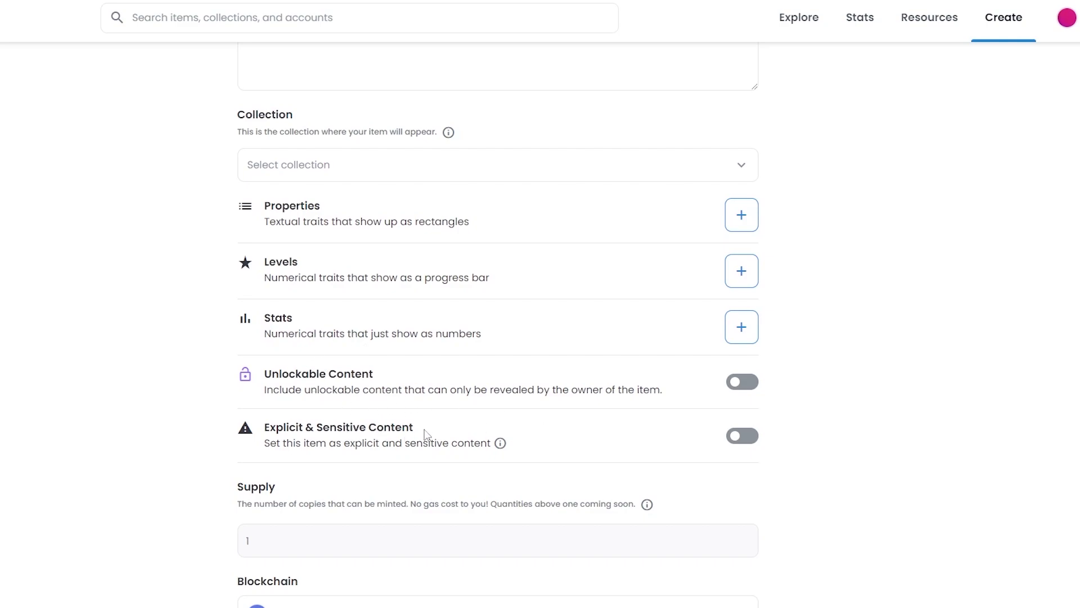
{"action": "scroll", "coordinate": [687, 443], "scroll_direction": "down", "scroll_amount": 3}
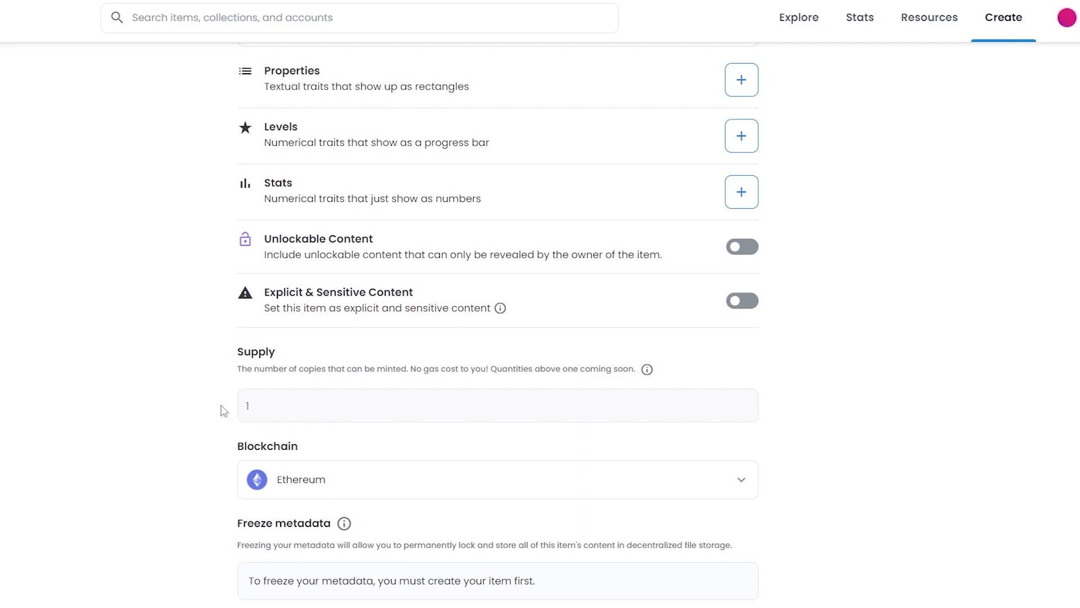
{"action": "scroll", "coordinate": [236, 408], "scroll_direction": "down", "scroll_amount": 1}
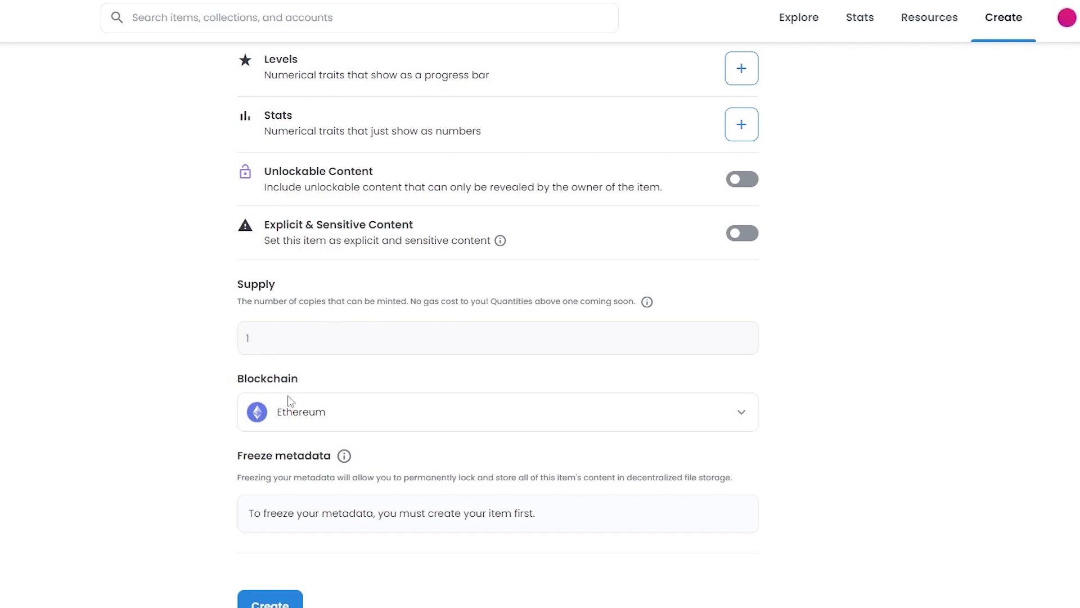
{"action": "scroll", "coordinate": [291, 400], "scroll_direction": "down", "scroll_amount": 1}
Switch the item's blockchain from Ethereum to Polygon and move to the Description field
{"action": "left_click", "coordinate": [325, 397]}
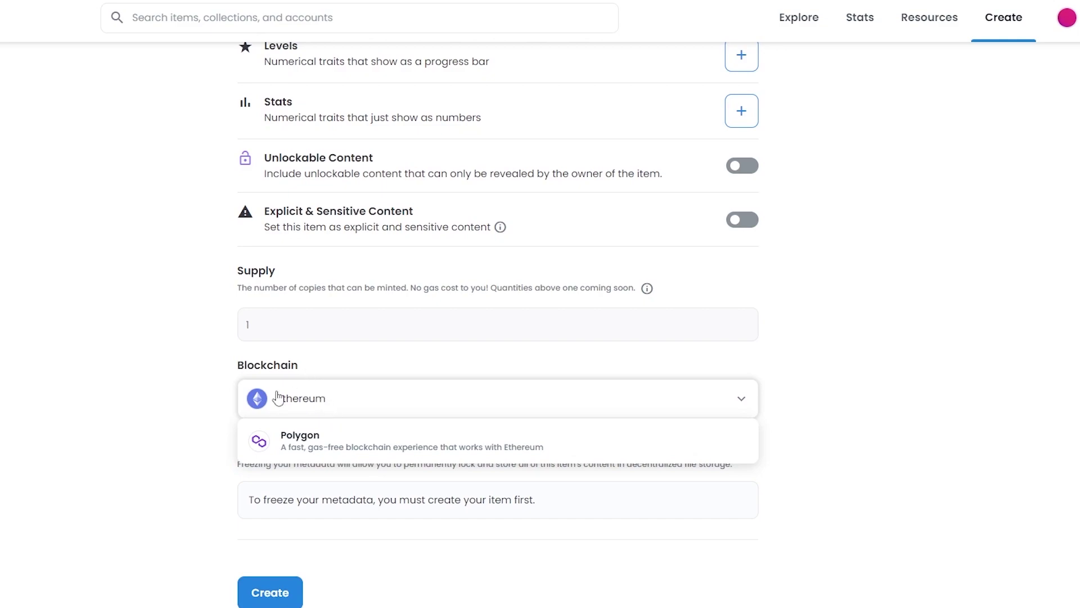
{"action": "left_click", "coordinate": [366, 431]}
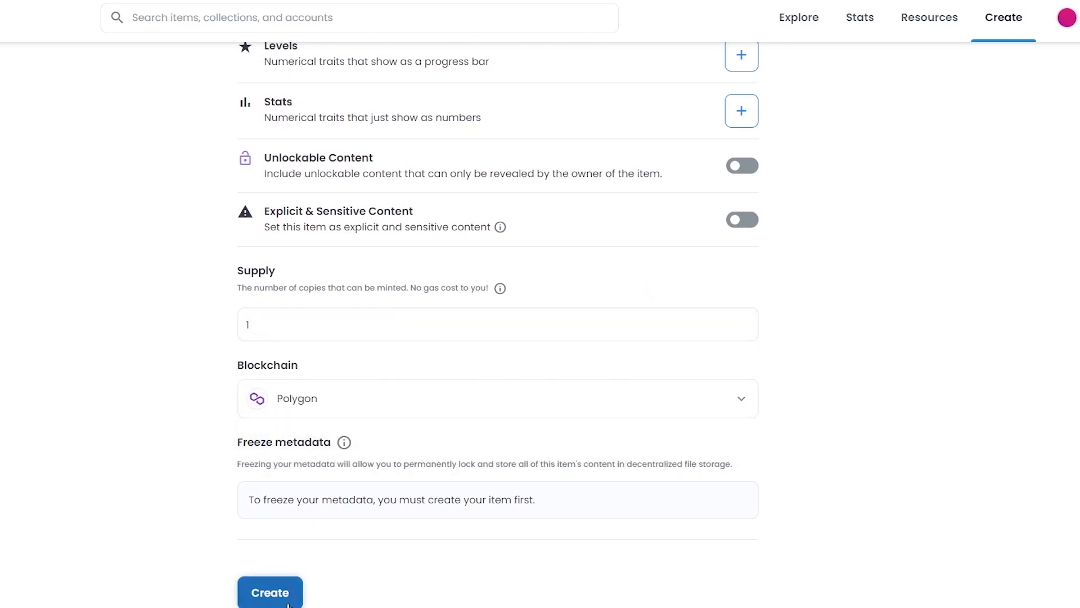
{"action": "scroll", "coordinate": [360, 428], "scroll_direction": "up", "scroll_amount": 10}
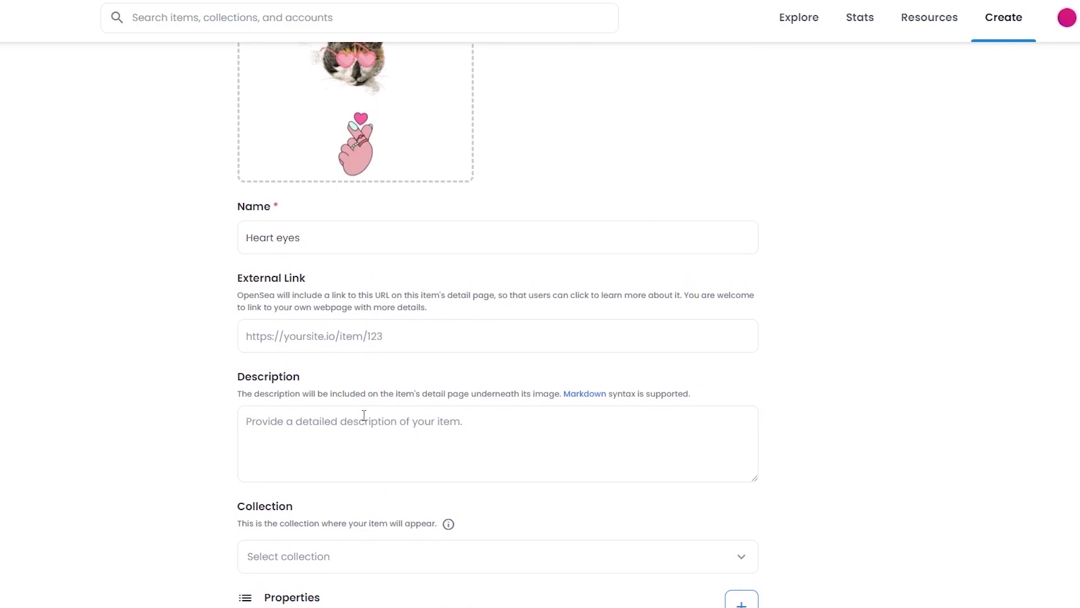
{"action": "left_click", "coordinate": [360, 451]}
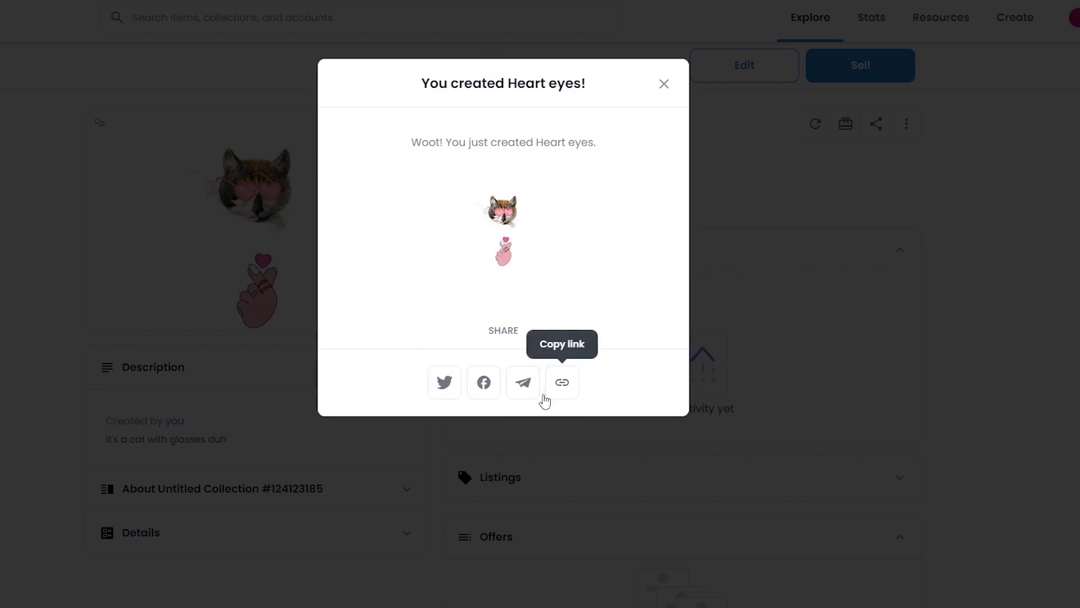
{"action": "left_click", "coordinate": [665, 84]}
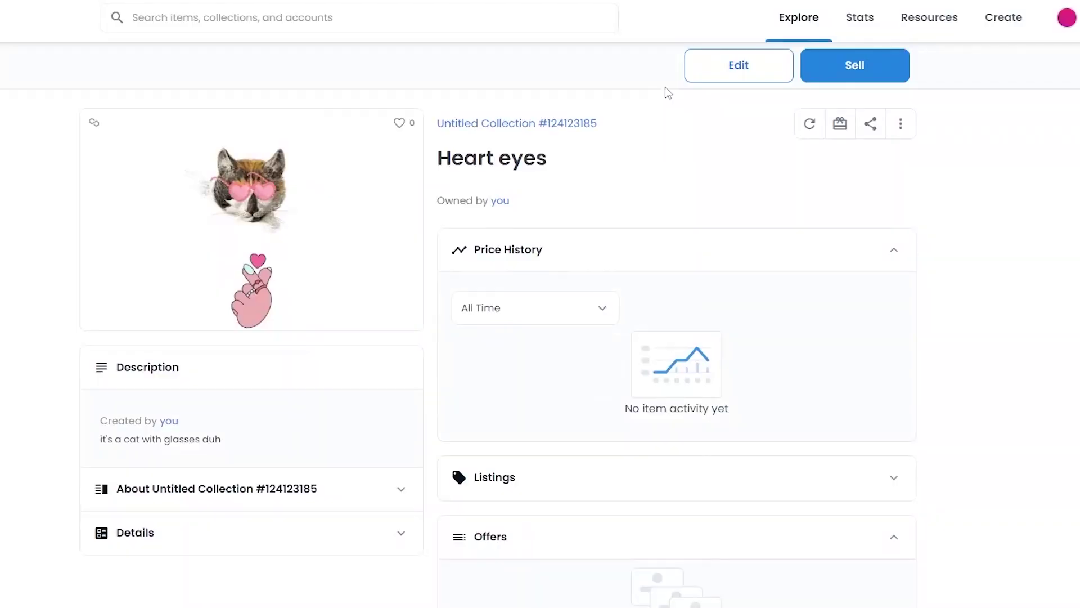
{"action": "scroll", "coordinate": [410, 352], "scroll_direction": "down", "scroll_amount": 5}
{"action": "scroll", "coordinate": [360, 336], "scroll_direction": "up", "scroll_amount": 5}
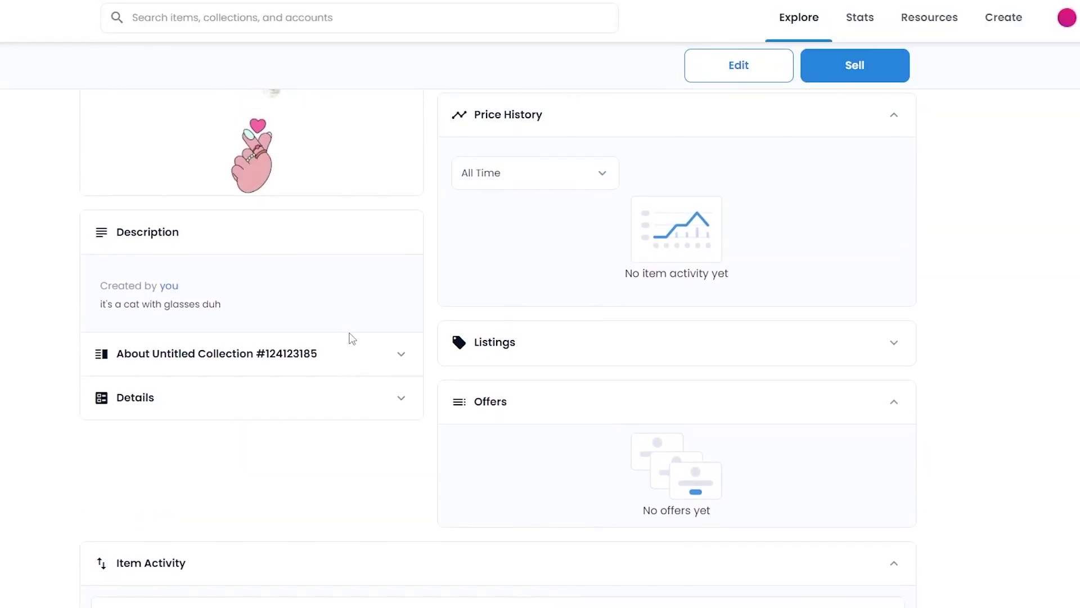
{"action": "scroll", "coordinate": [361, 187], "scroll_direction": "down", "scroll_amount": 10}
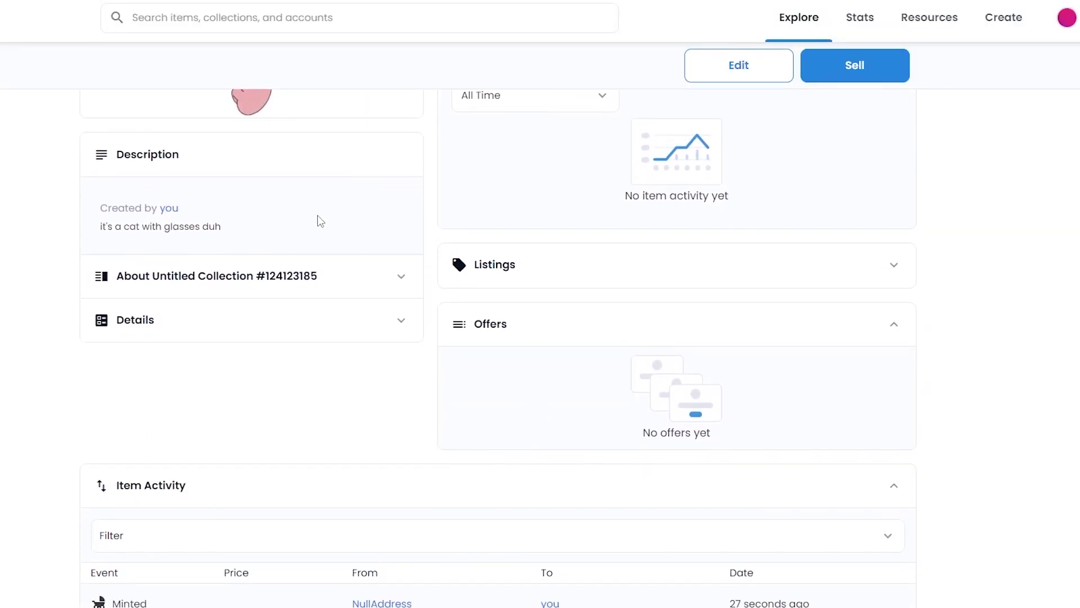
{"action": "scroll", "coordinate": [322, 335], "scroll_direction": "up", "scroll_amount": 8}
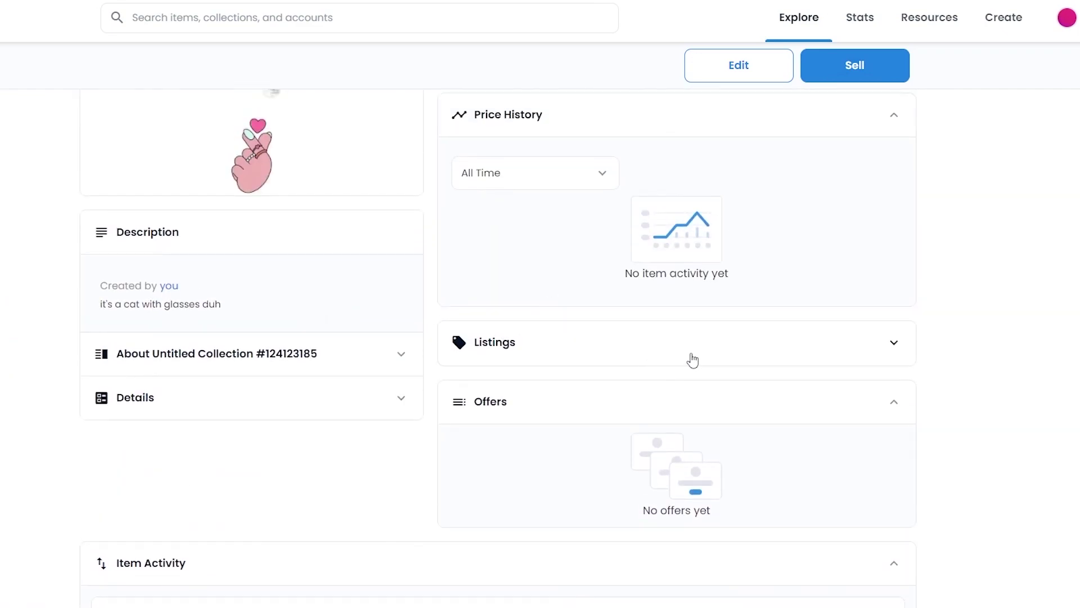
{"action": "left_click", "coordinate": [691, 360]}
{"action": "left_click", "coordinate": [691, 360]}
{"action": "scroll", "coordinate": [622, 446], "scroll_direction": "up", "scroll_amount": 2}
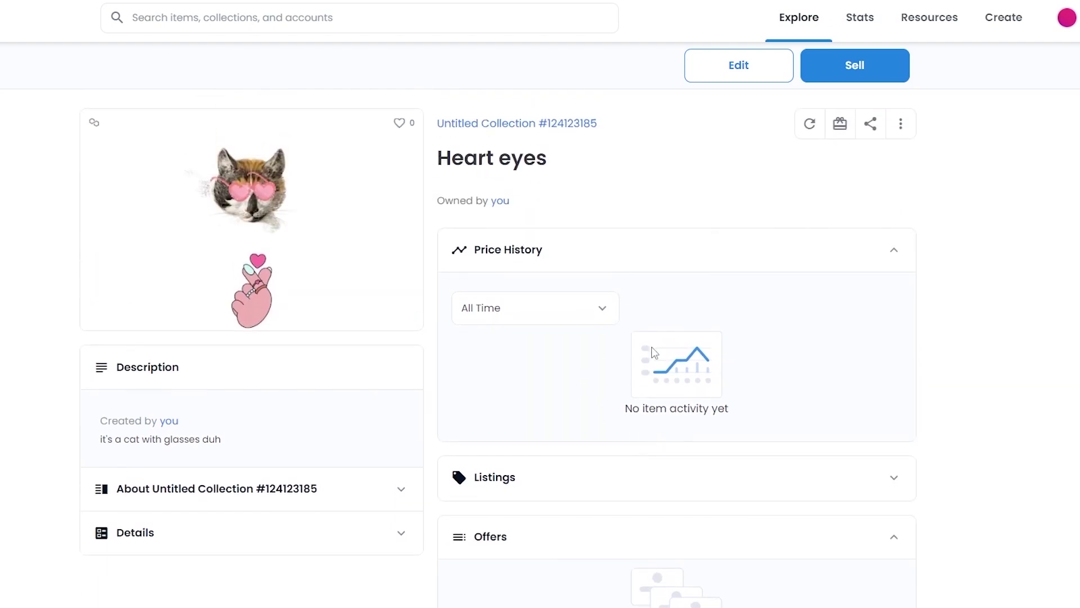
{"action": "scroll", "coordinate": [629, 376], "scroll_direction": "down", "scroll_amount": 1}
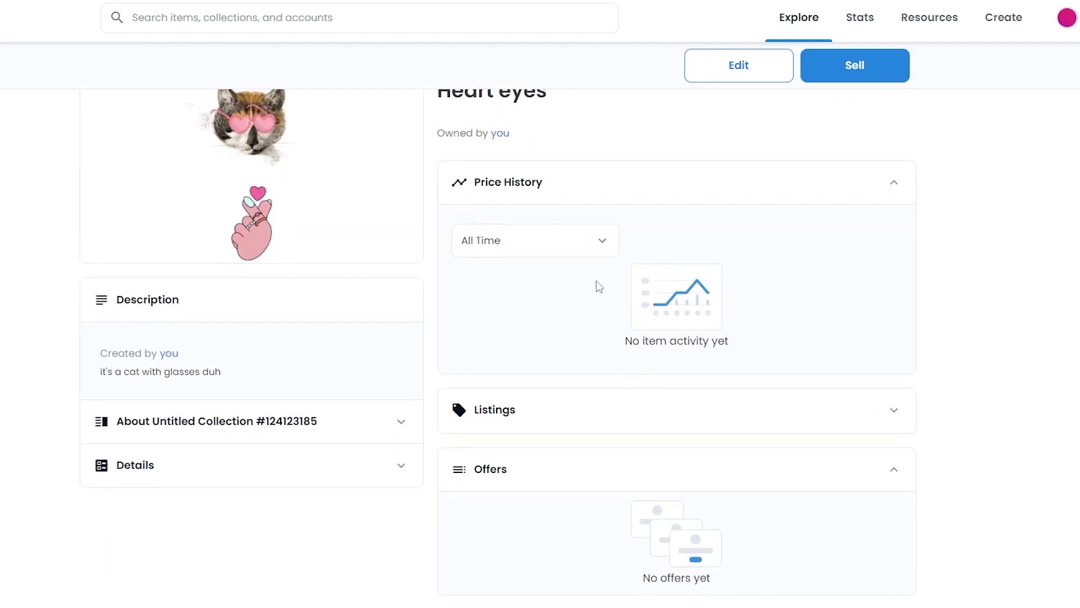
{"action": "scroll", "coordinate": [625, 287], "scroll_direction": "down", "scroll_amount": 1}
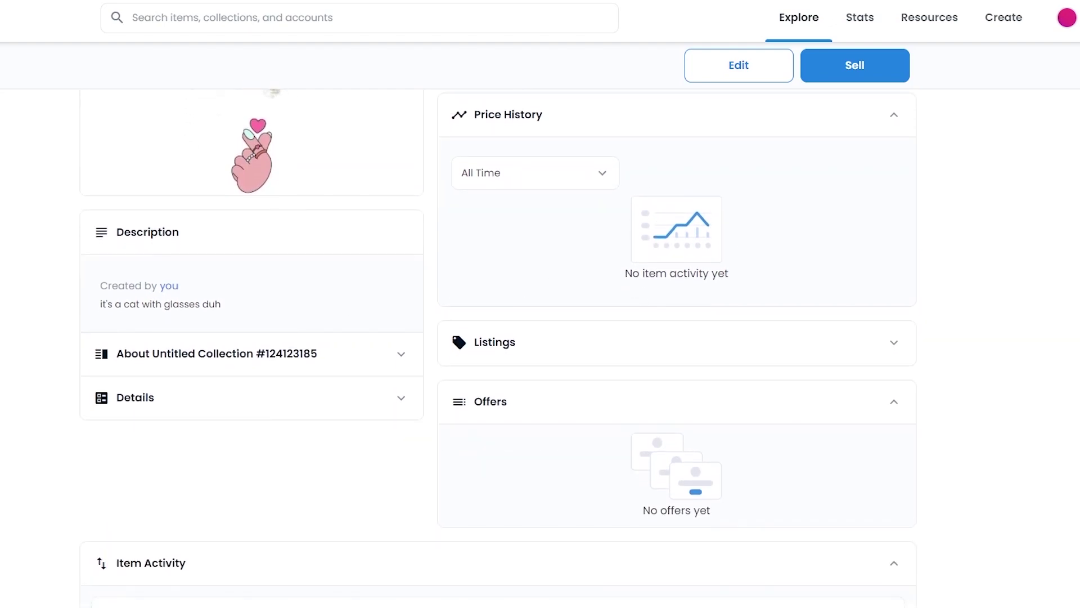
{"action": "scroll", "coordinate": [171, 369], "scroll_direction": "down", "scroll_amount": 4}
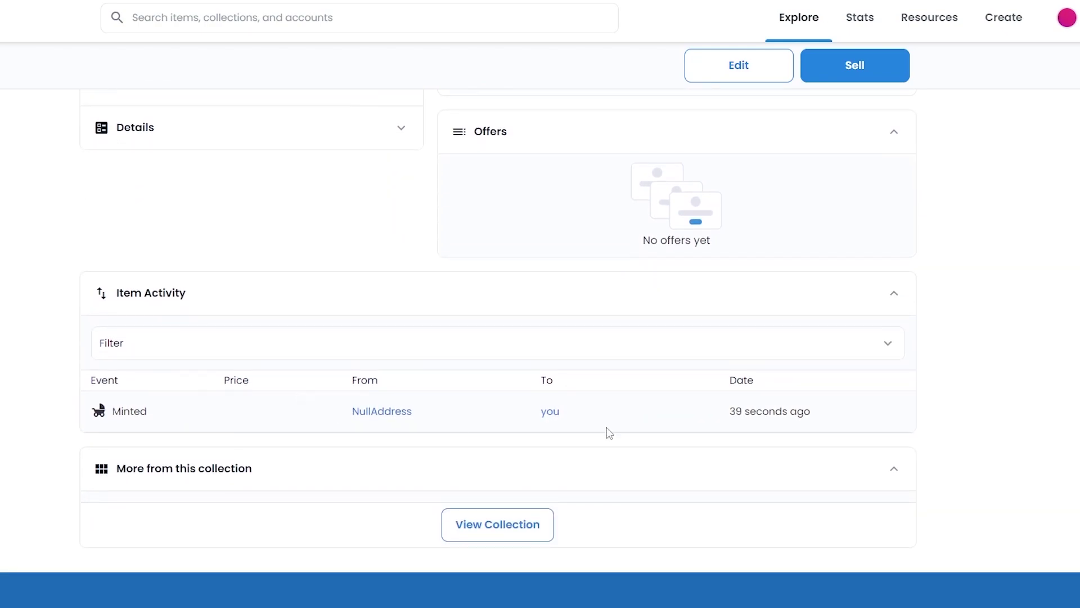
{"action": "scroll", "coordinate": [687, 427], "scroll_direction": "down", "scroll_amount": 1}
{"action": "scroll", "coordinate": [619, 450], "scroll_direction": "up", "scroll_amount": 7}
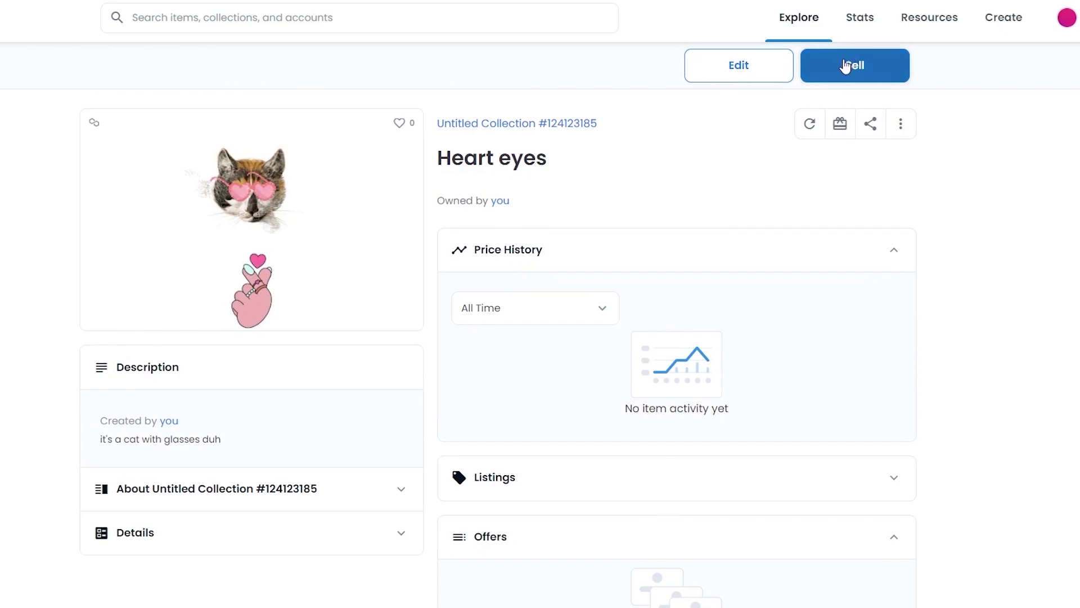
{"action": "left_click", "coordinate": [852, 61]}
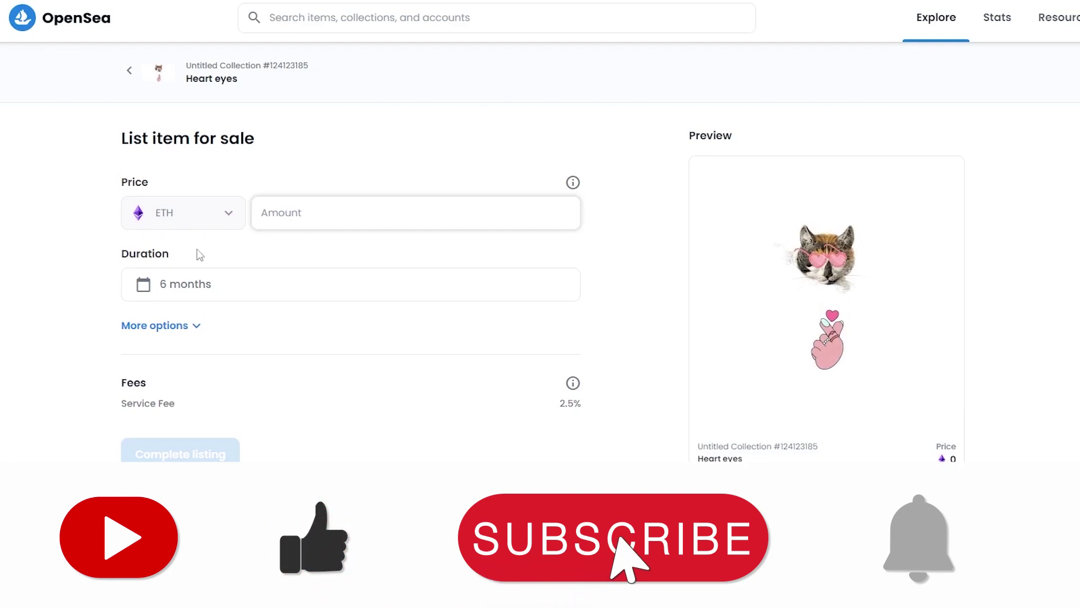
Look at the listing duration settings and close them unchanged
{"action": "left_click", "coordinate": [293, 286]}
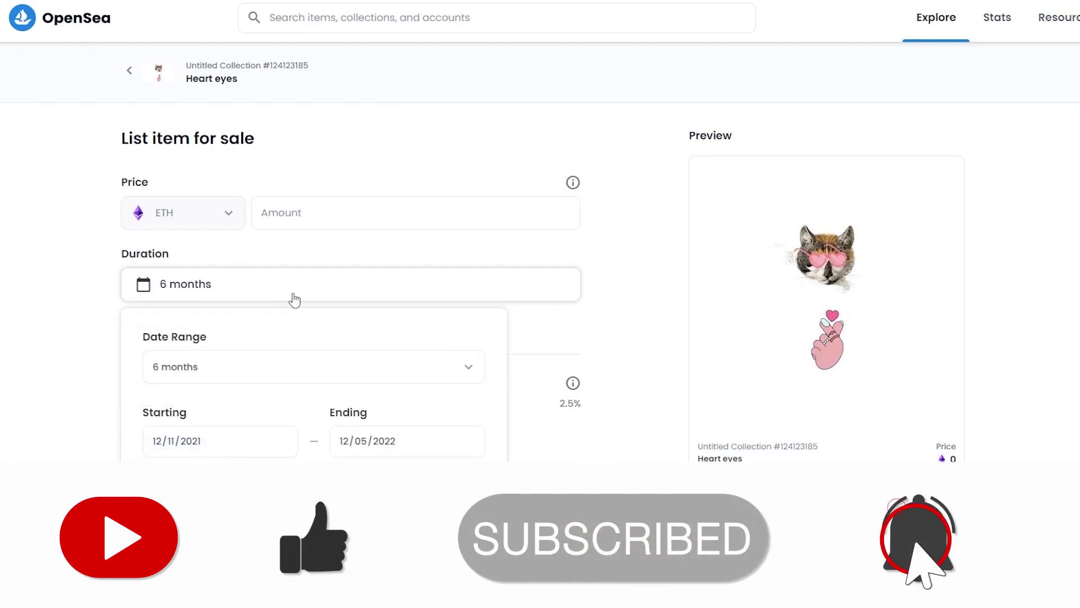
{"action": "scroll", "coordinate": [294, 299], "scroll_direction": "down", "scroll_amount": 3}
{"action": "scroll", "coordinate": [298, 355], "scroll_direction": "up", "scroll_amount": 3}
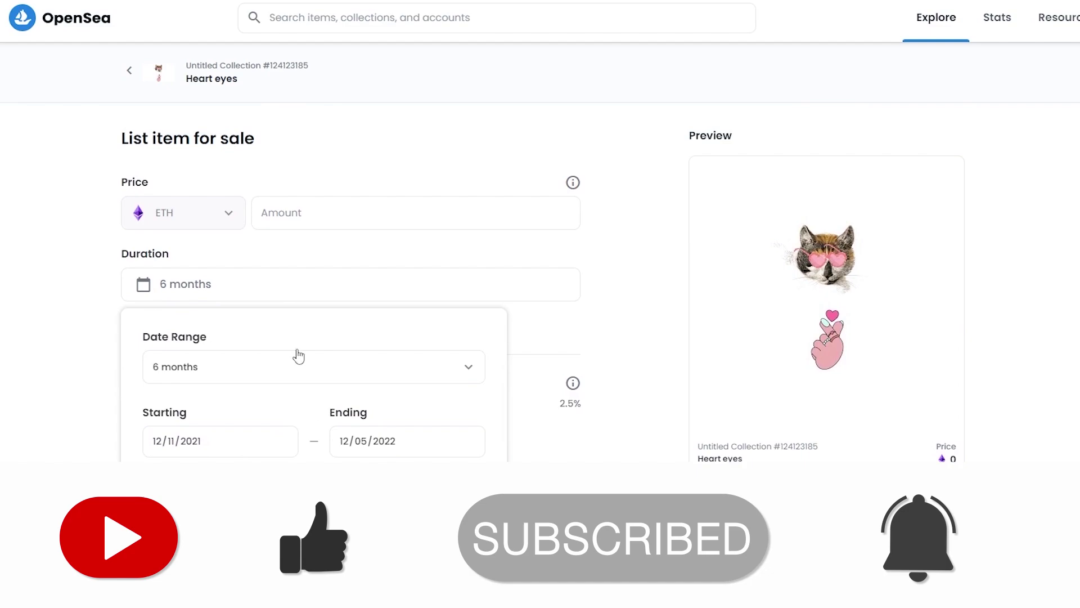
{"action": "left_click", "coordinate": [263, 282]}
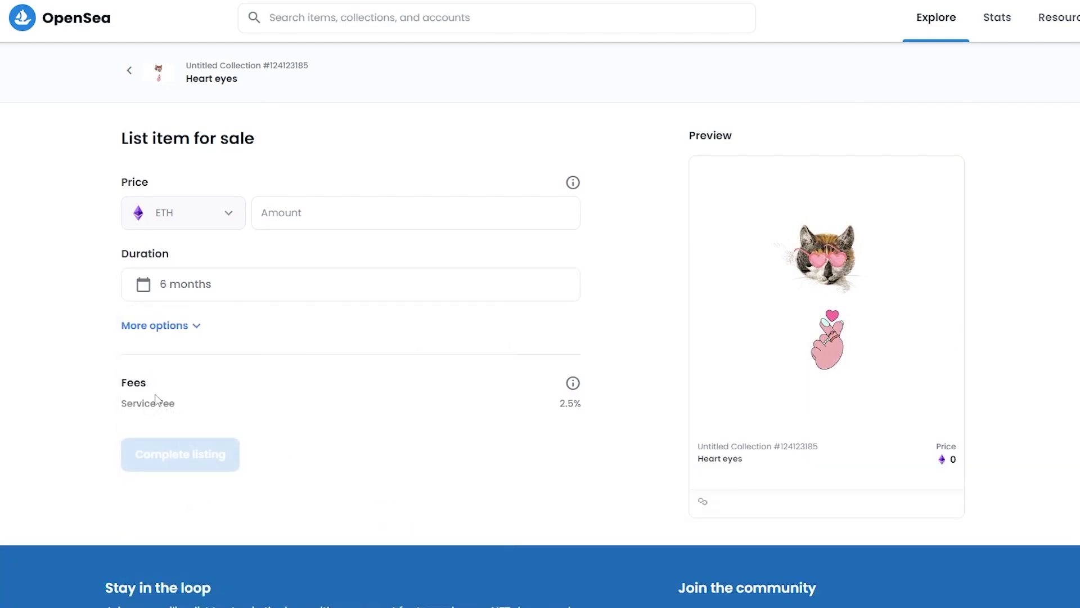
{"action": "left_click_drag", "start_coordinate": [120, 403], "coordinate": [213, 406]}
{"action": "left_click", "coordinate": [217, 409]}
Enter the listing price, settling on 0.001 ETH after trying 2, 0.22 and 0.002
{"action": "left_click", "coordinate": [312, 205]}
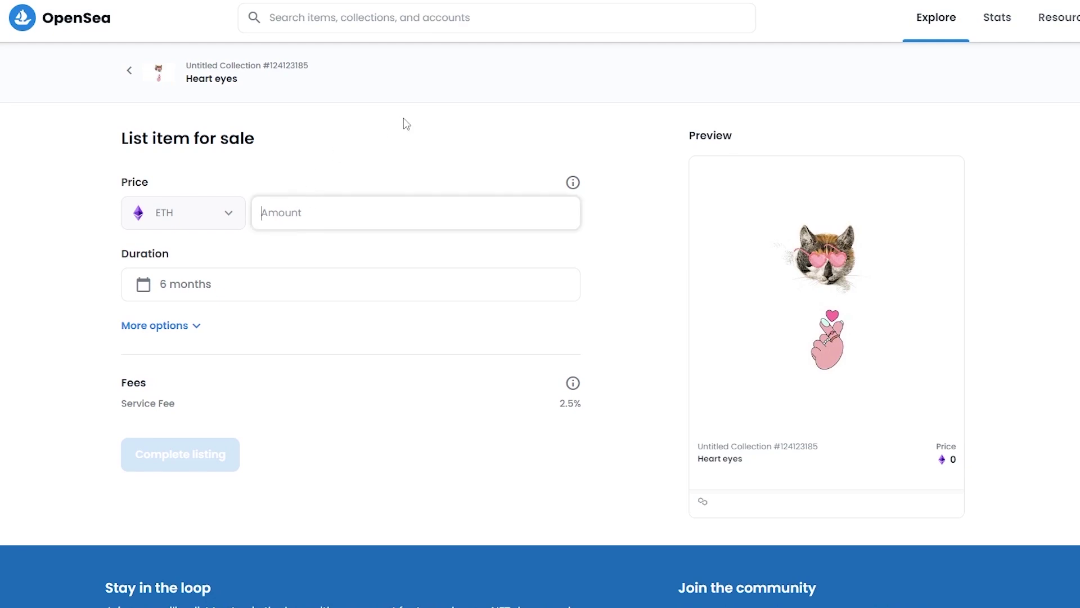
{"action": "type", "text": "2"}
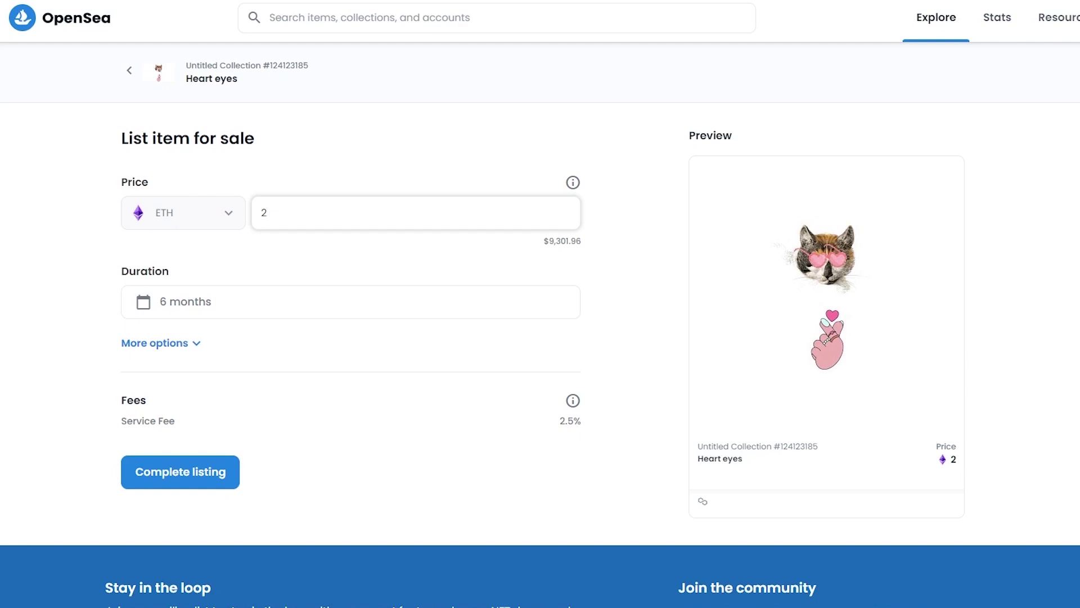
{"action": "key", "text": "BackSpace"}
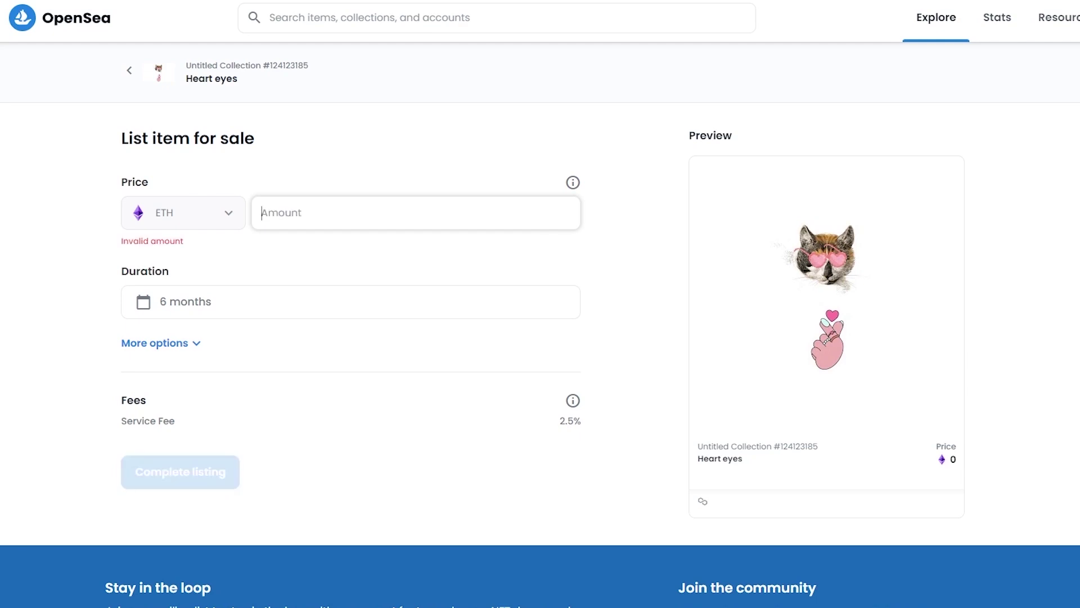
{"action": "type", "text": "0.2"}
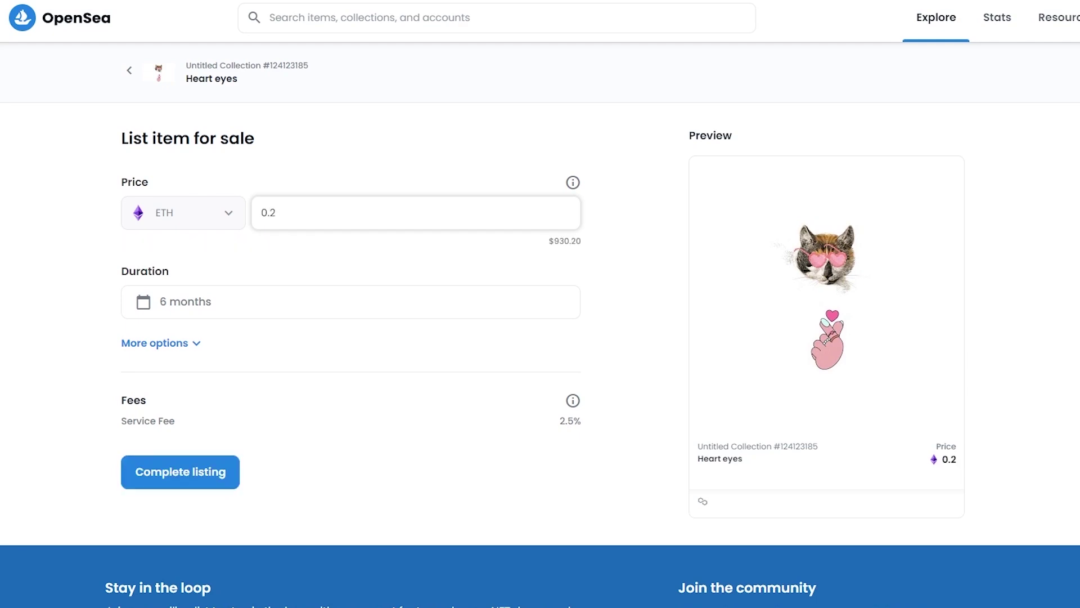
{"action": "type", "text": "2"}
{"action": "key", "text": "BackSpace"}
{"action": "key", "text": "BackSpace"}
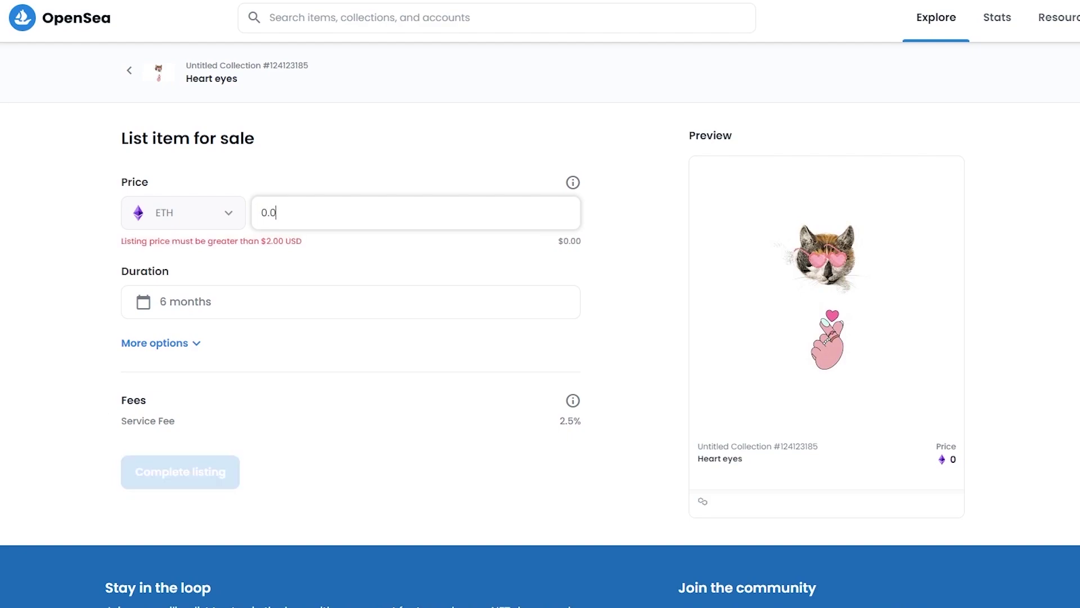
{"action": "type", "text": "002"}
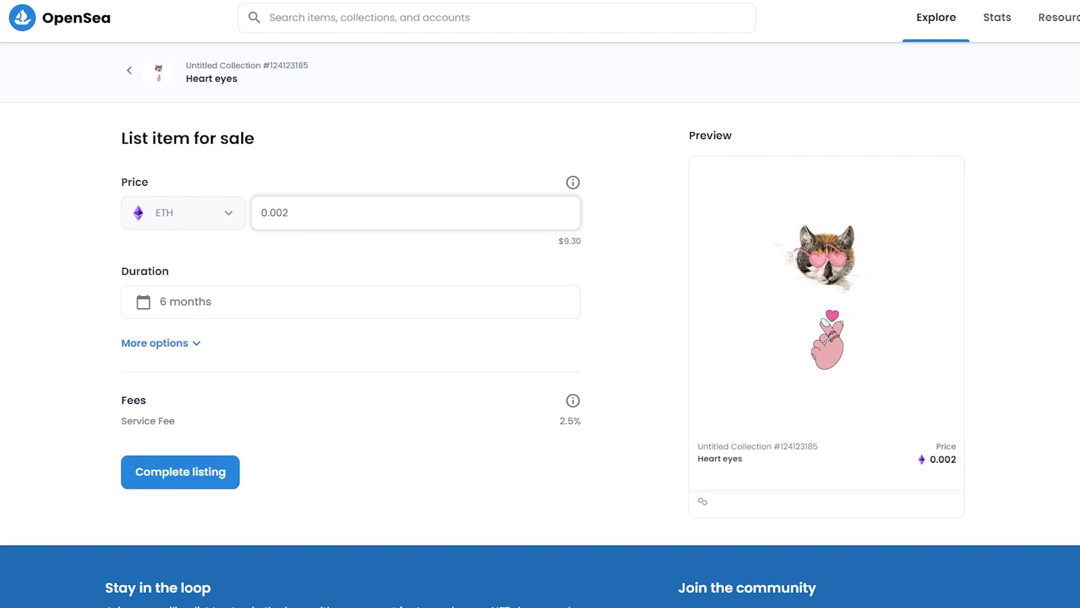
{"action": "key", "text": "BackSpace"}
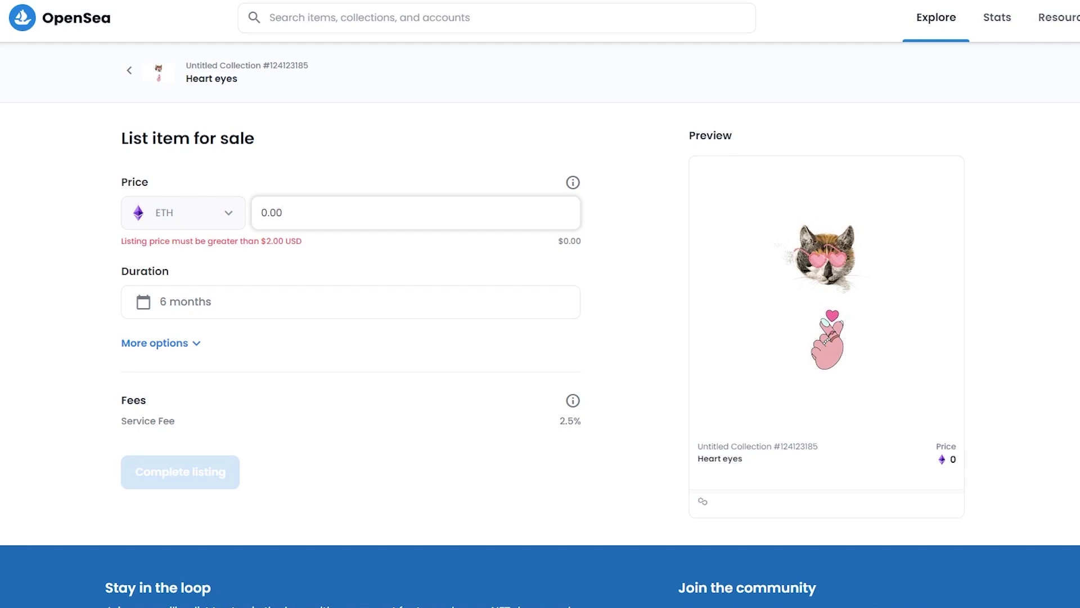
{"action": "type", "text": "01"}
{"action": "key", "text": "BackSpace"}
{"action": "key", "text": "BackSpace"}
{"action": "type", "text": "1"}
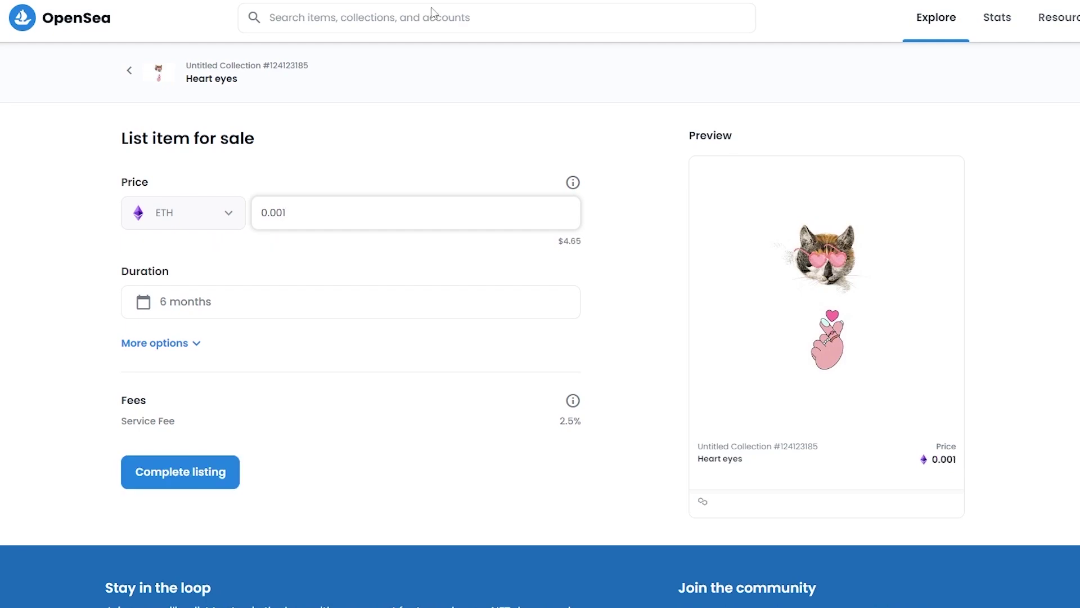
{"action": "scroll", "coordinate": [242, 384], "scroll_direction": "down", "scroll_amount": 3}
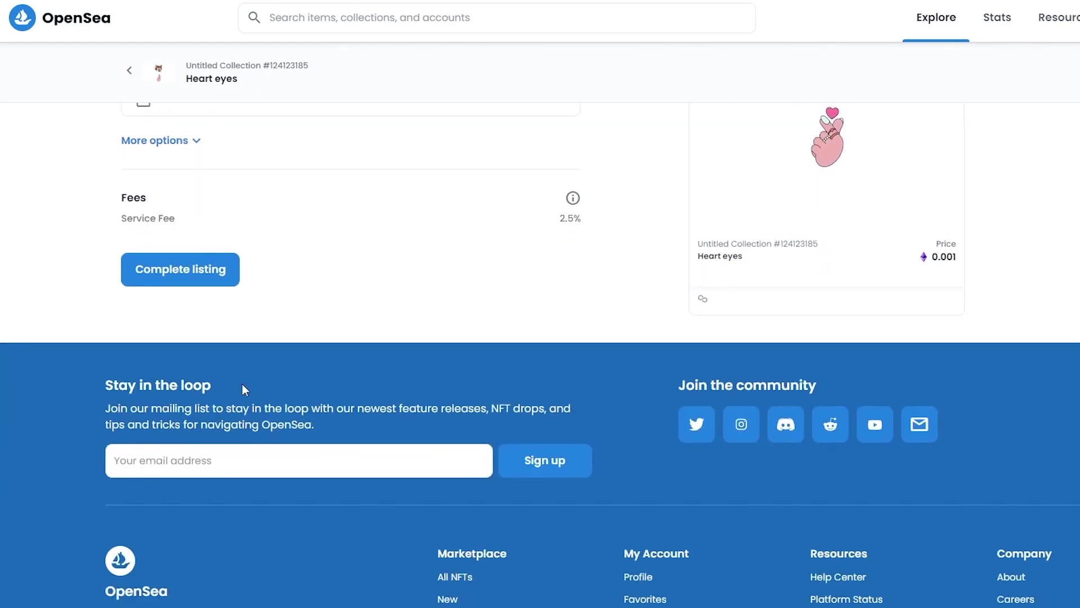
Submit the 0.001 ETH listing, approving the currency unlock and listing signature in MetaMask
{"action": "left_click", "coordinate": [216, 269]}
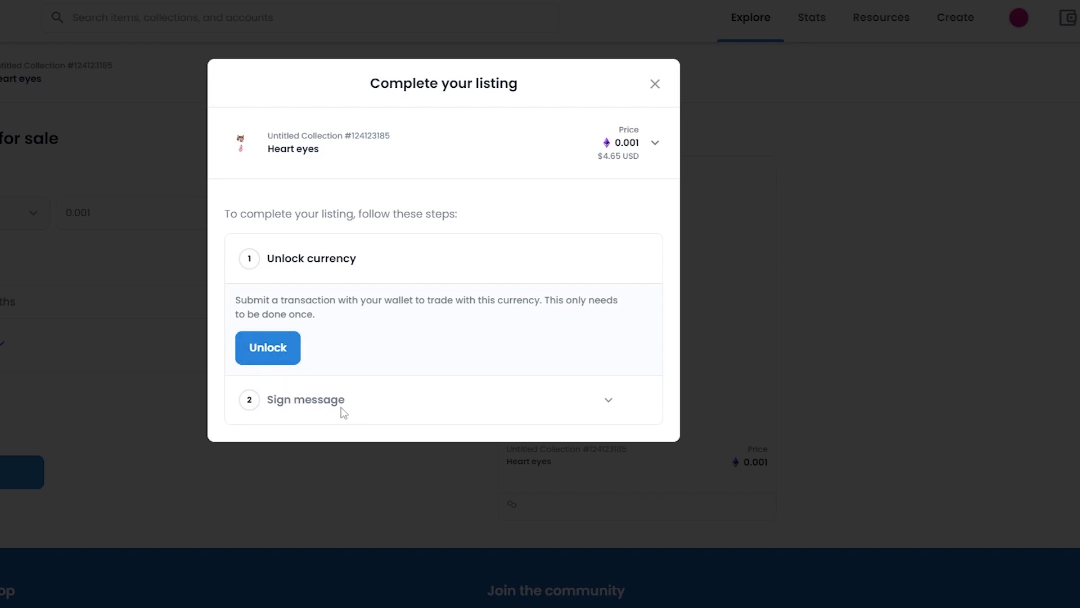
{"action": "left_click", "coordinate": [288, 346]}
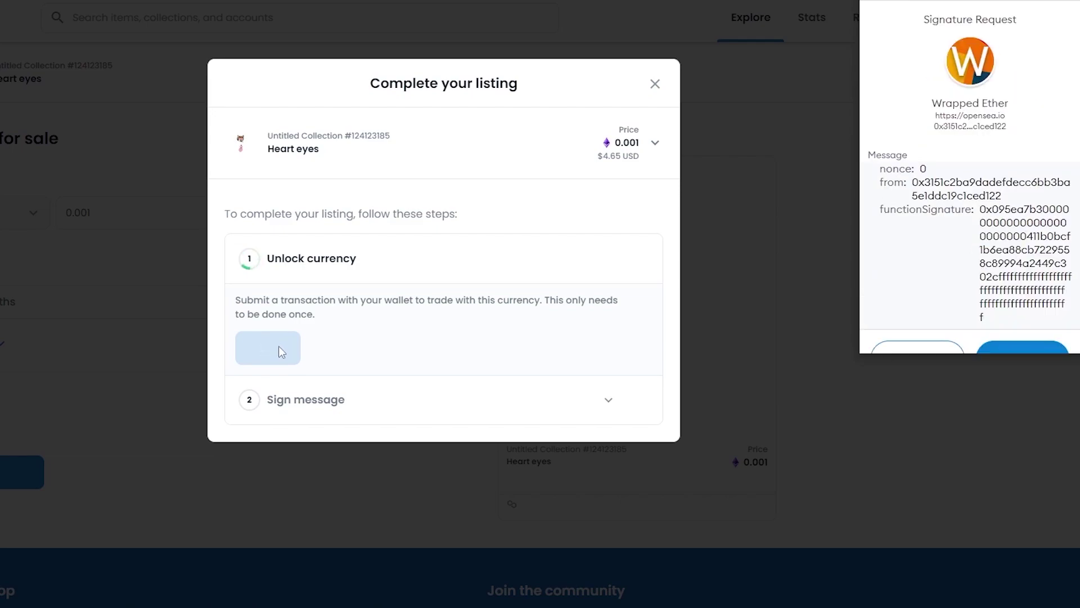
{"action": "scroll", "coordinate": [1015, 321], "scroll_direction": "down", "scroll_amount": 2}
{"action": "left_click", "coordinate": [1035, 330]}
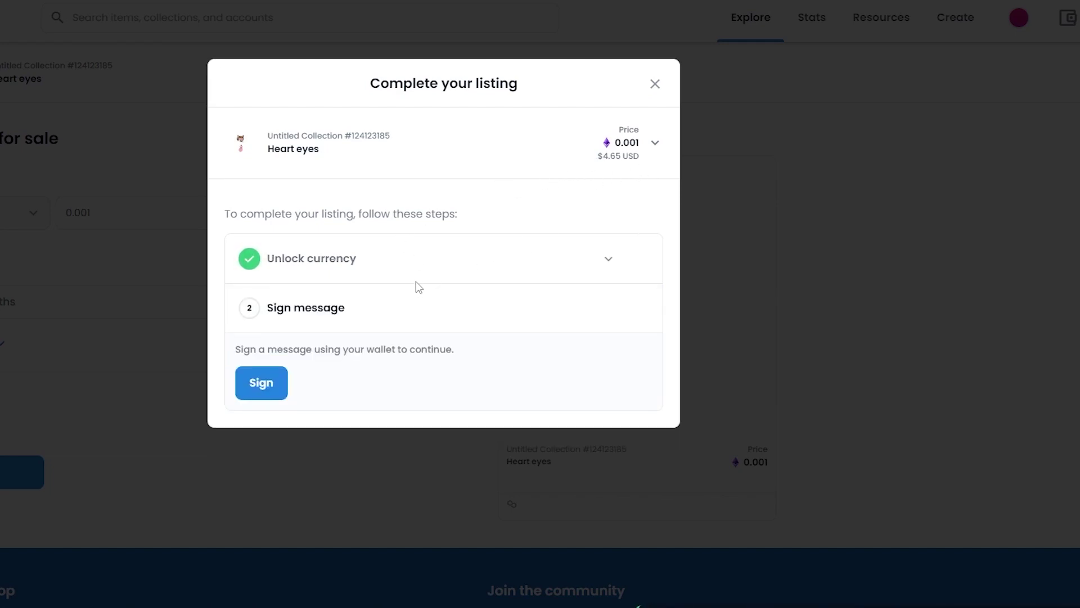
{"action": "left_click", "coordinate": [264, 385]}
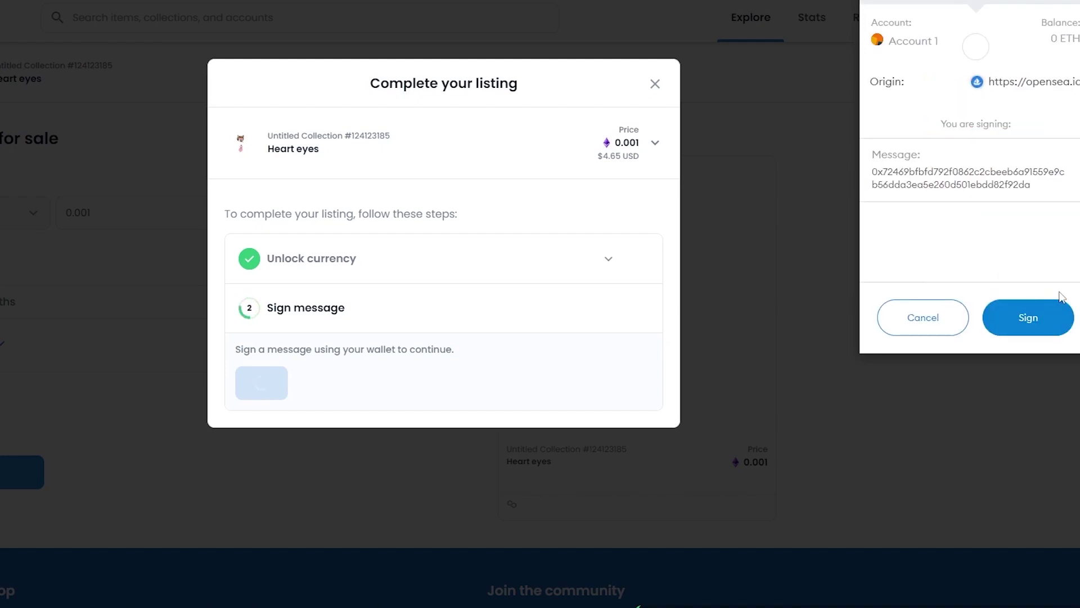
{"action": "left_click", "coordinate": [1041, 314]}
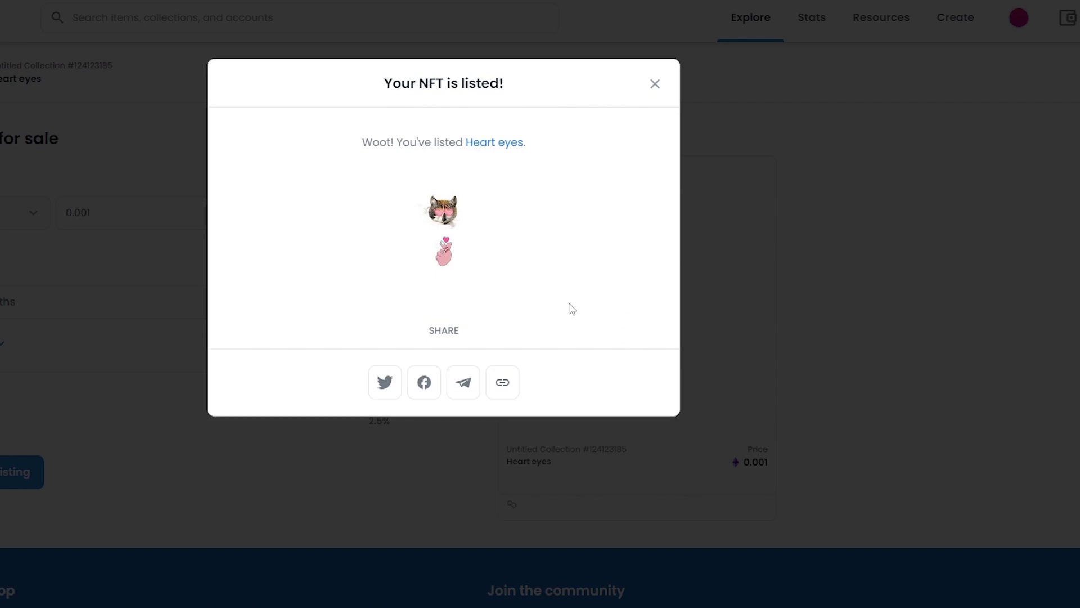
Close the 'Your NFT is listed!' dialog and check Heart eyes' 0.001 ETH price
{"action": "left_click", "coordinate": [656, 85]}
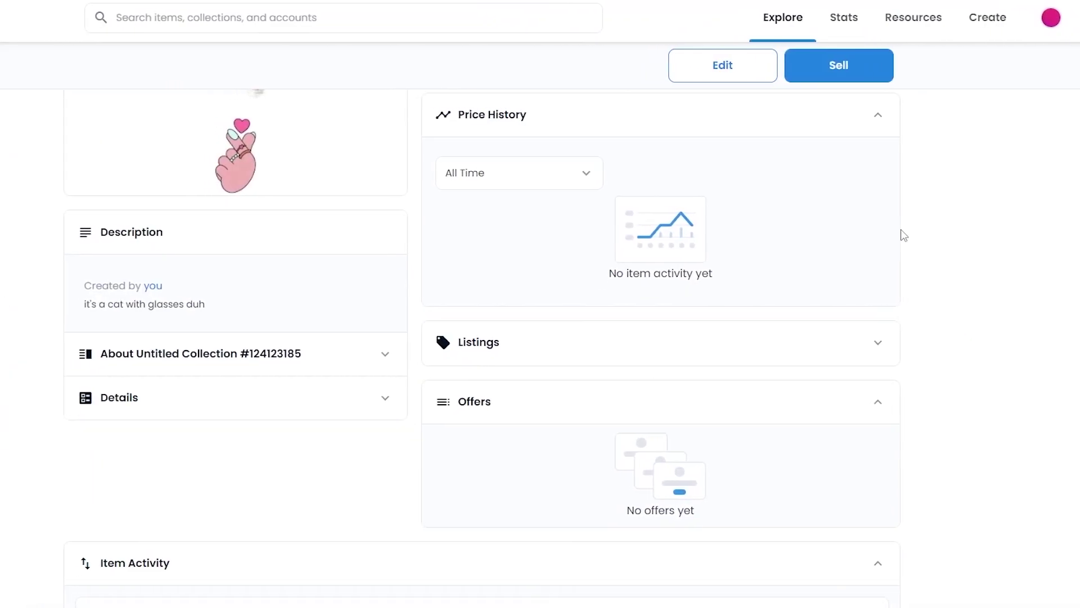
{"action": "scroll", "coordinate": [509, 337], "scroll_direction": "up", "scroll_amount": 4}
{"action": "scroll", "coordinate": [586, 353], "scroll_direction": "down", "scroll_amount": 1}
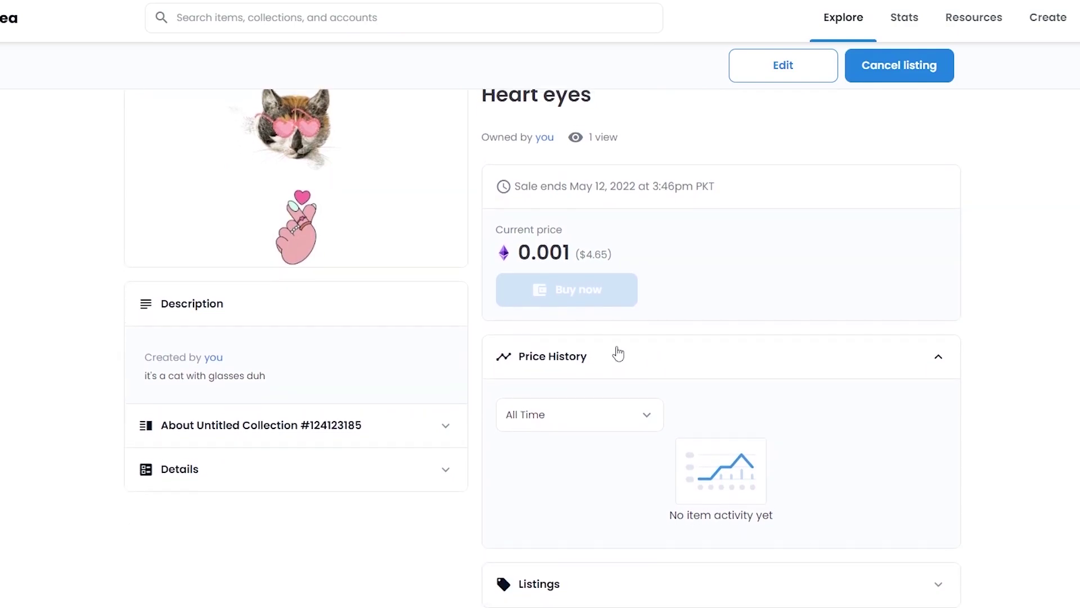
{"action": "scroll", "coordinate": [583, 352], "scroll_direction": "up", "scroll_amount": 1}
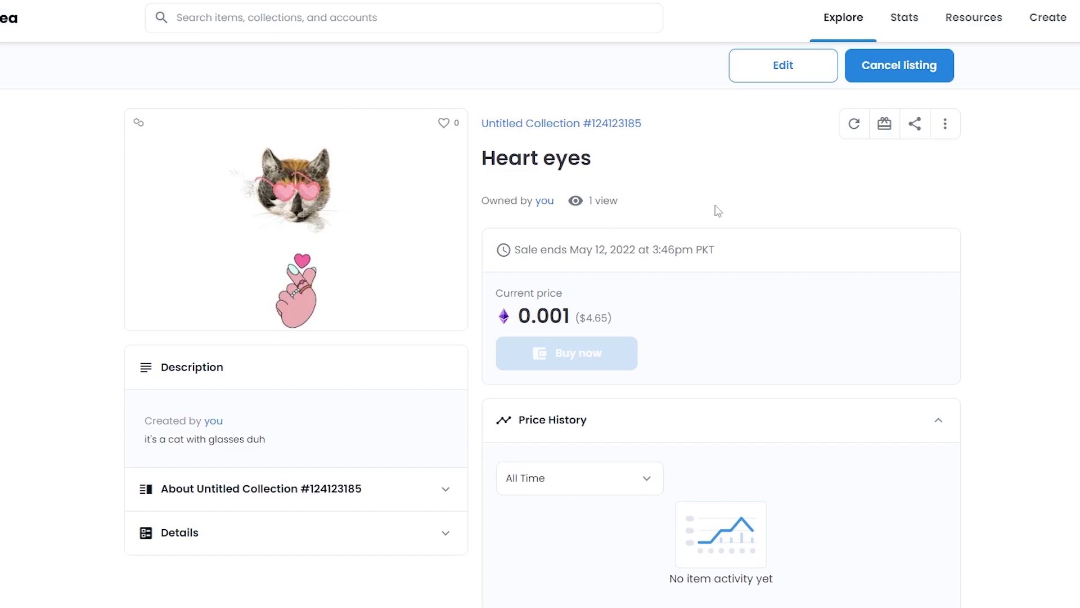
{"action": "scroll", "coordinate": [643, 210], "scroll_direction": "down", "scroll_amount": 3}
{"action": "scroll", "coordinate": [544, 313], "scroll_direction": "up", "scroll_amount": 3}
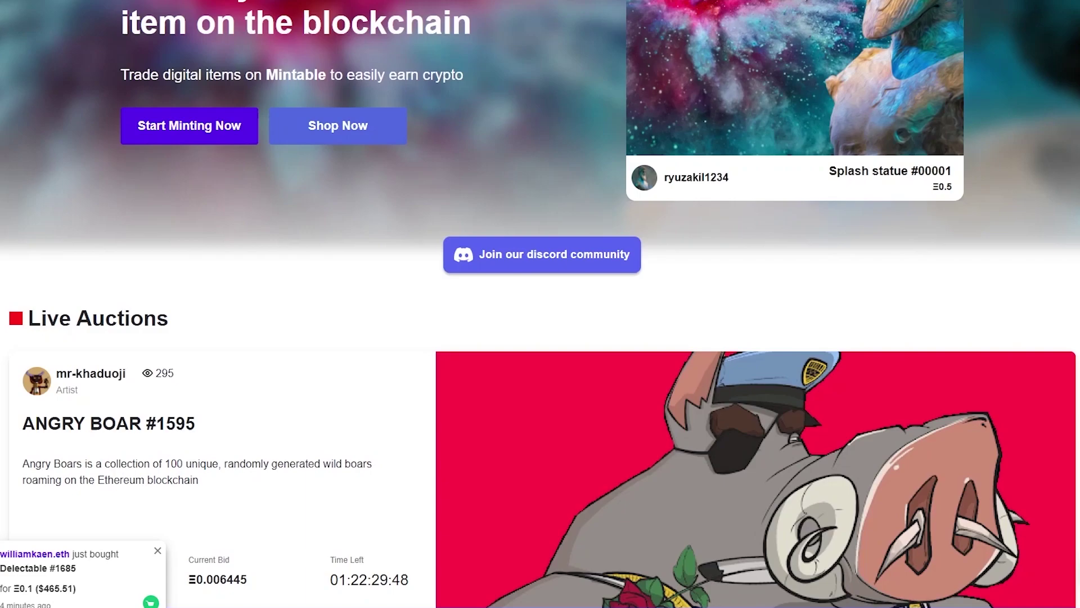
Bring up Mintable's Welcome Back dialog from the homepage header's Login button
{"action": "scroll", "coordinate": [284, 295], "scroll_direction": "down", "scroll_amount": 2}
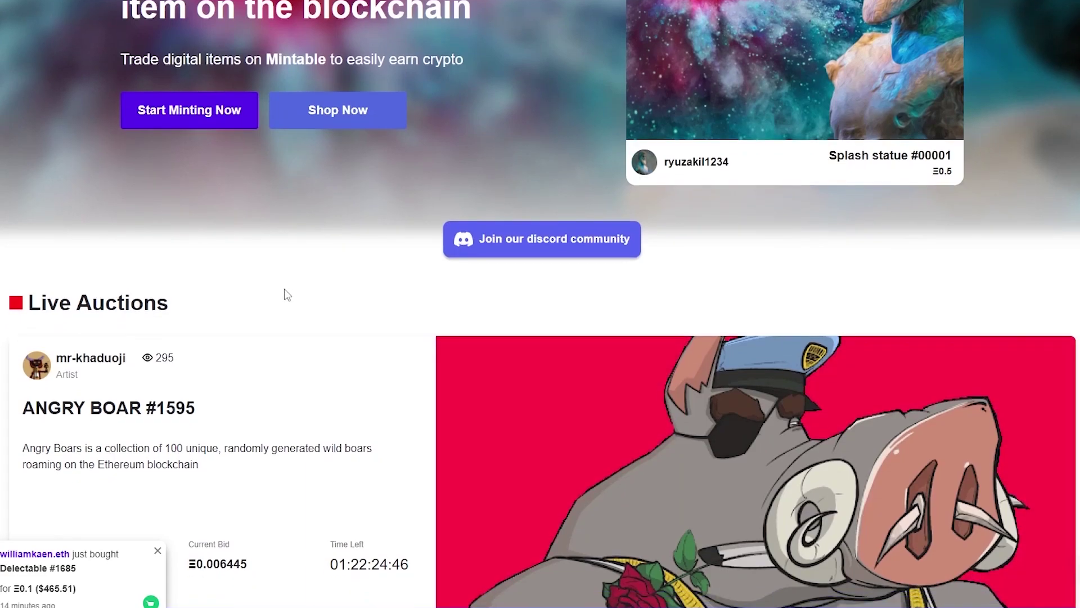
{"action": "scroll", "coordinate": [296, 299], "scroll_direction": "up", "scroll_amount": 5}
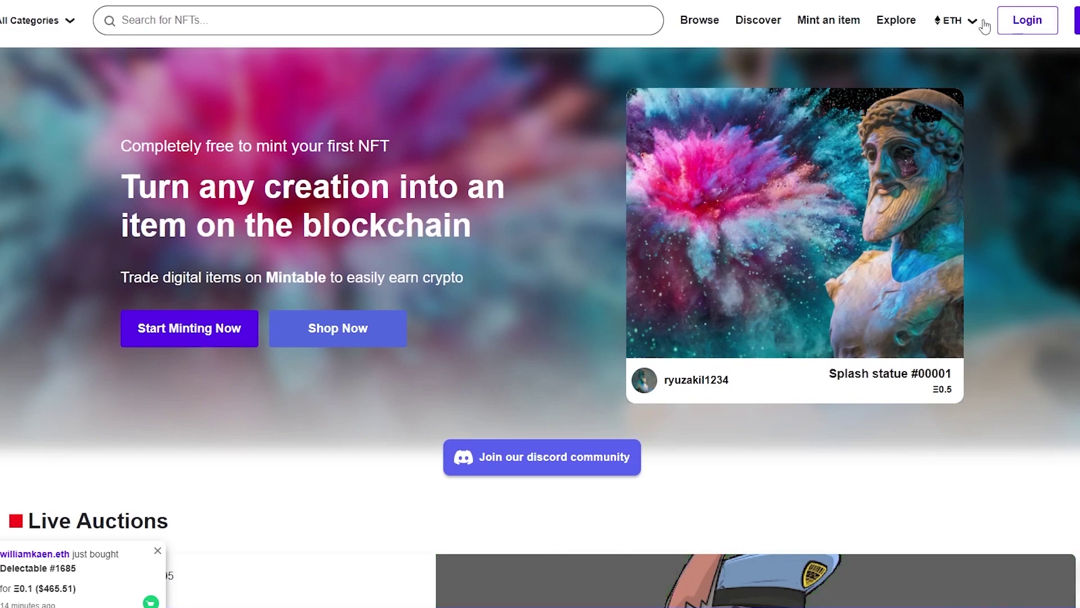
{"action": "left_click", "coordinate": [1034, 28]}
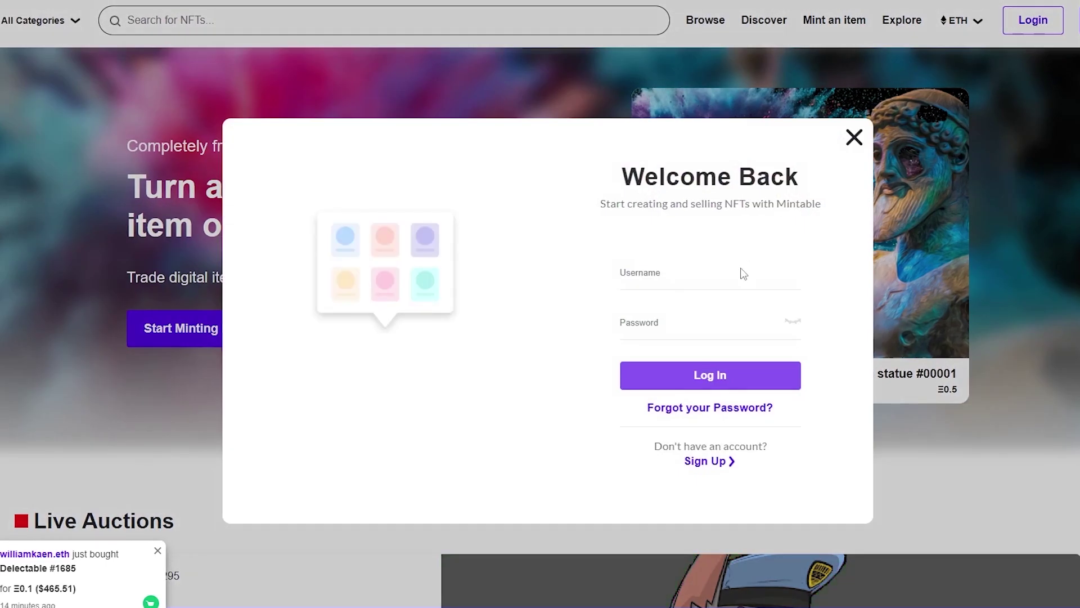
Skip the username and password login and choose wallet login, bringing up Connect Wallet with Metamask
{"action": "left_click", "coordinate": [679, 281]}
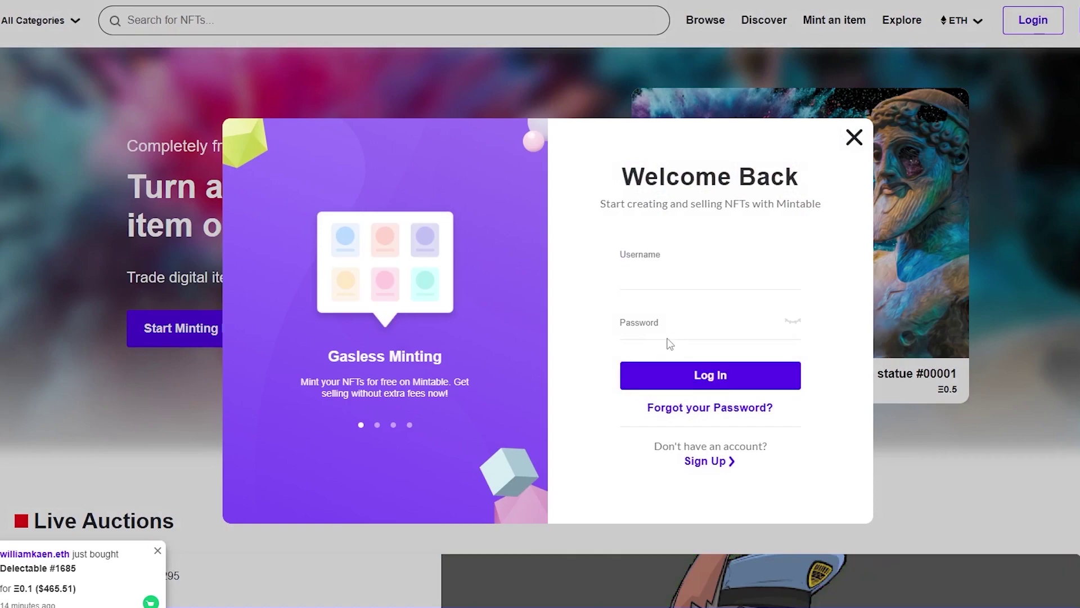
{"action": "left_click", "coordinate": [665, 340]}
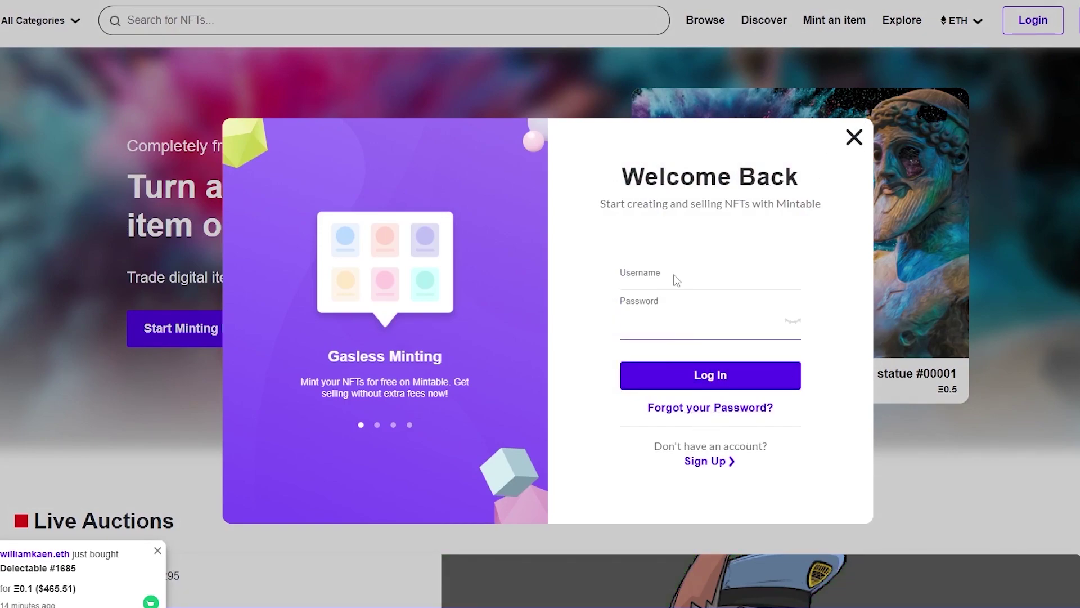
{"action": "left_click", "coordinate": [705, 461]}
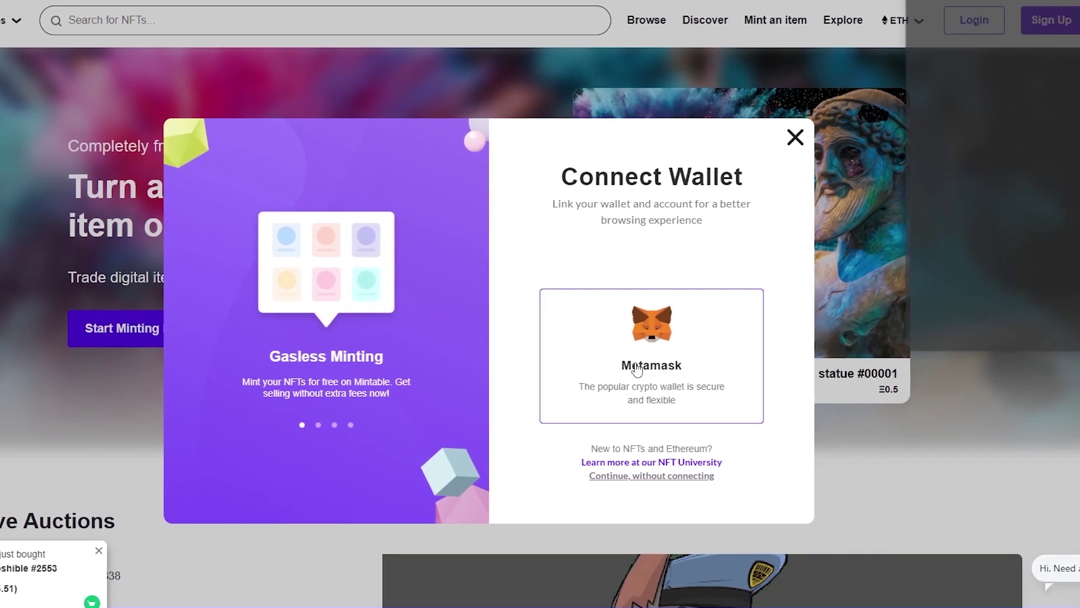
{"action": "left_click", "coordinate": [637, 369]}
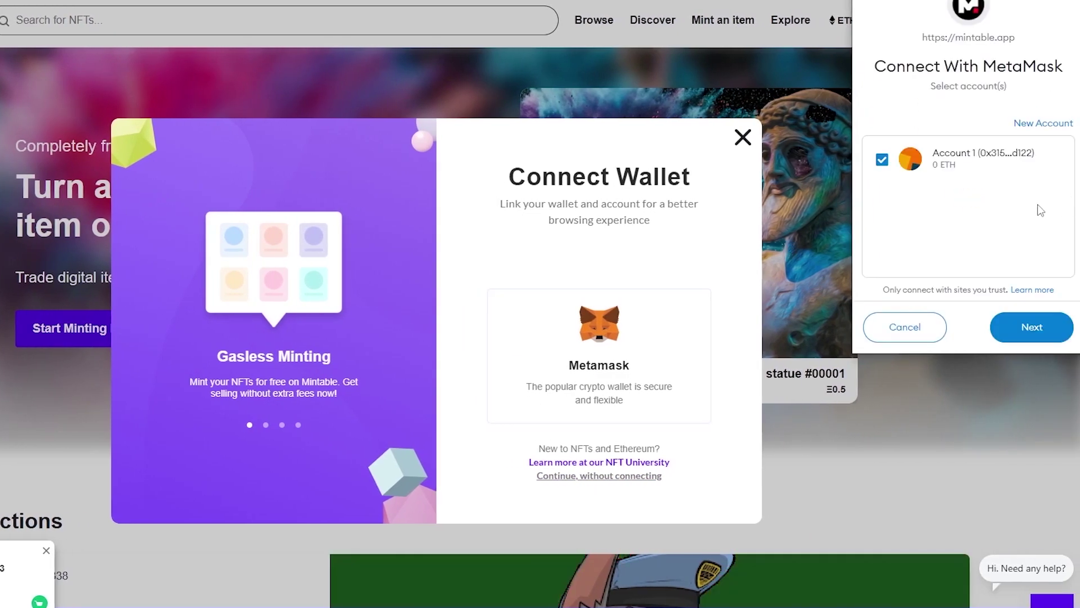
{"action": "left_click", "coordinate": [1007, 326]}
{"action": "left_click", "coordinate": [1019, 334]}
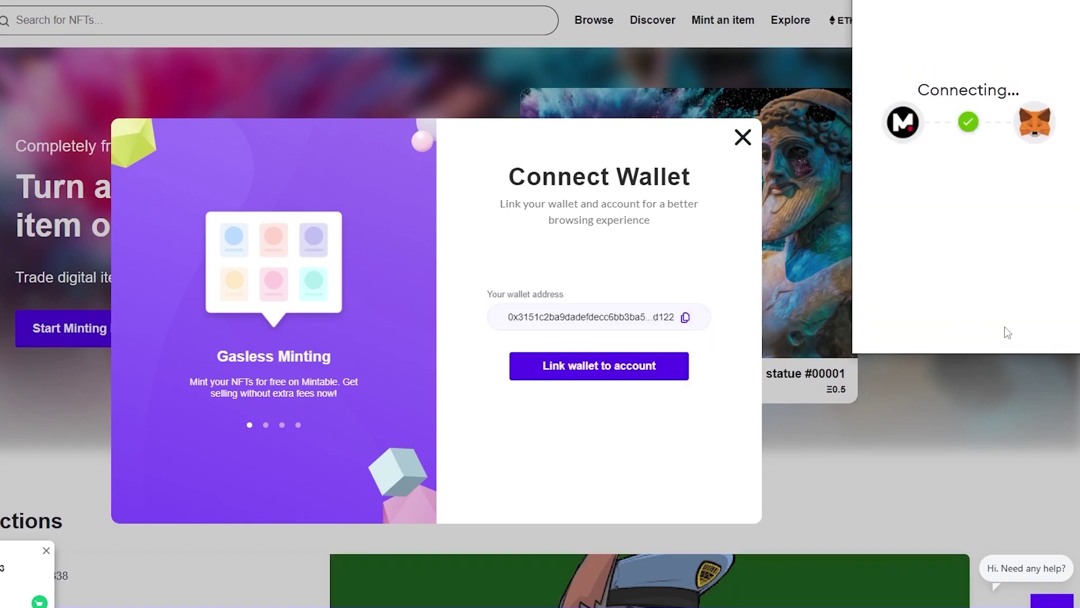
{"action": "left_click", "coordinate": [562, 378]}
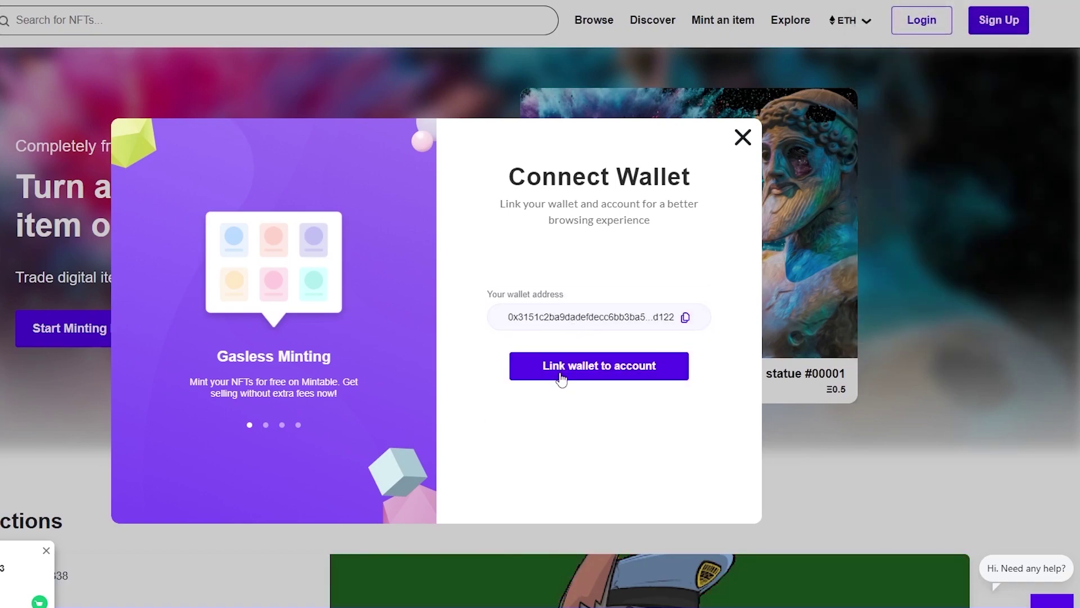
{"action": "left_click", "coordinate": [584, 382]}
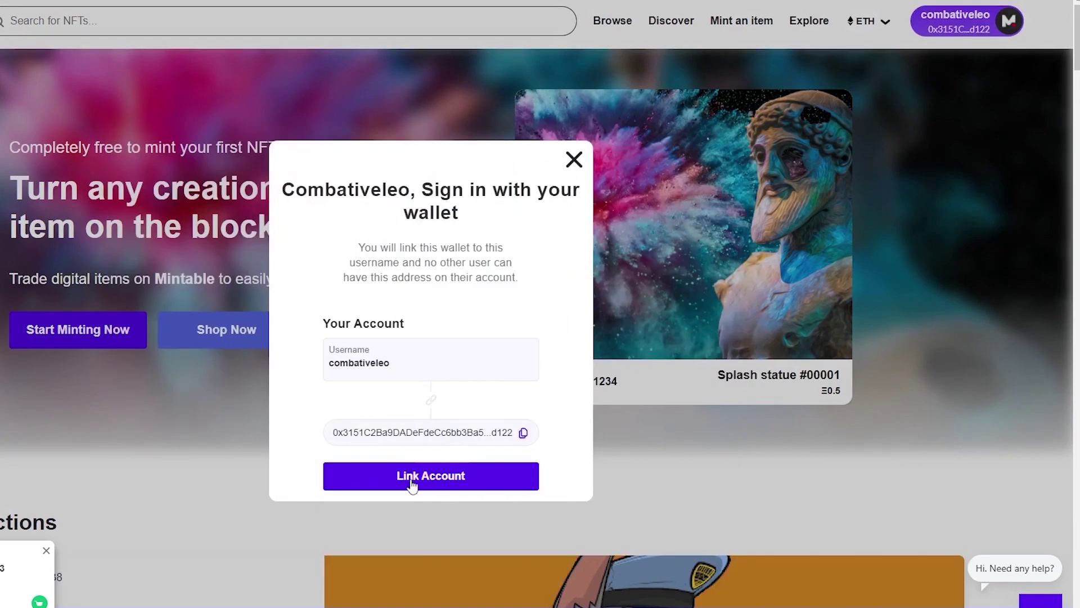
{"action": "left_click", "coordinate": [416, 477]}
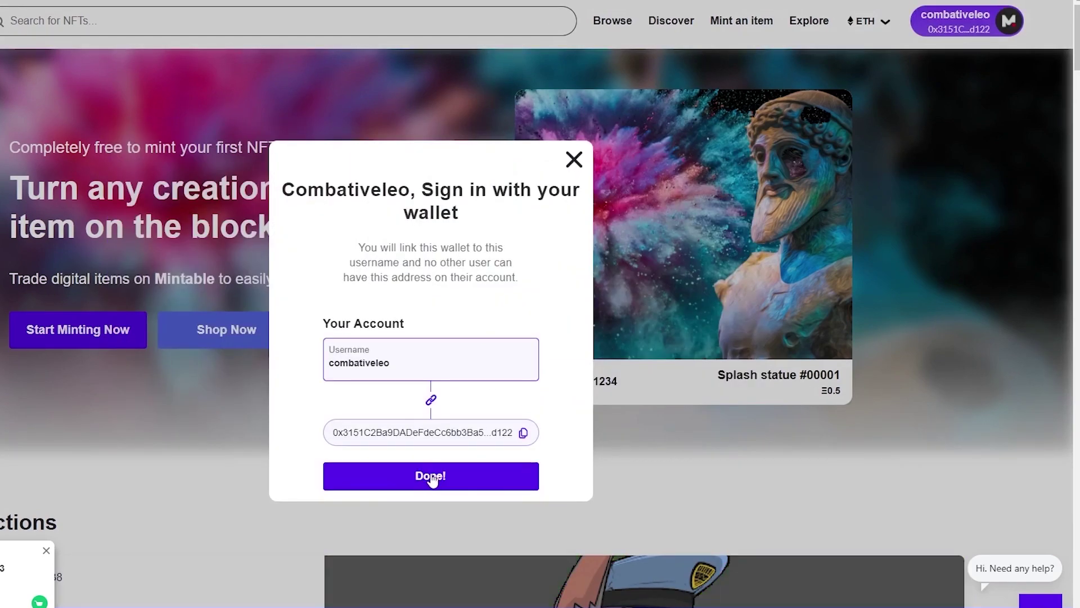
{"action": "scroll", "coordinate": [444, 477], "scroll_direction": "down", "scroll_amount": 3}
{"action": "left_click", "coordinate": [427, 477]}
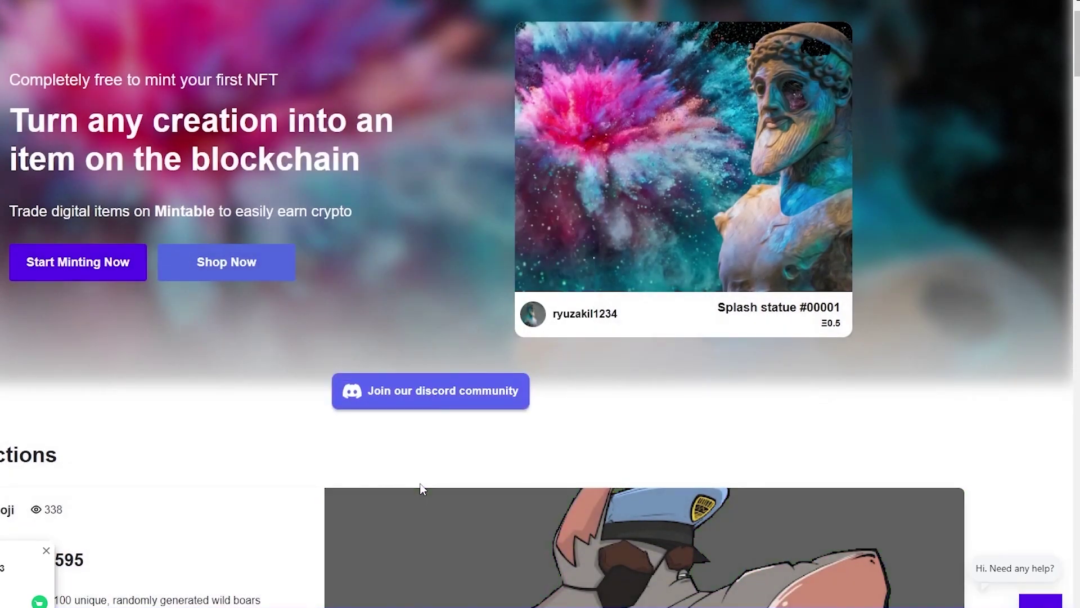
{"action": "scroll", "coordinate": [653, 420], "scroll_direction": "up", "scroll_amount": 3}
{"action": "left_click", "coordinate": [962, 21]}
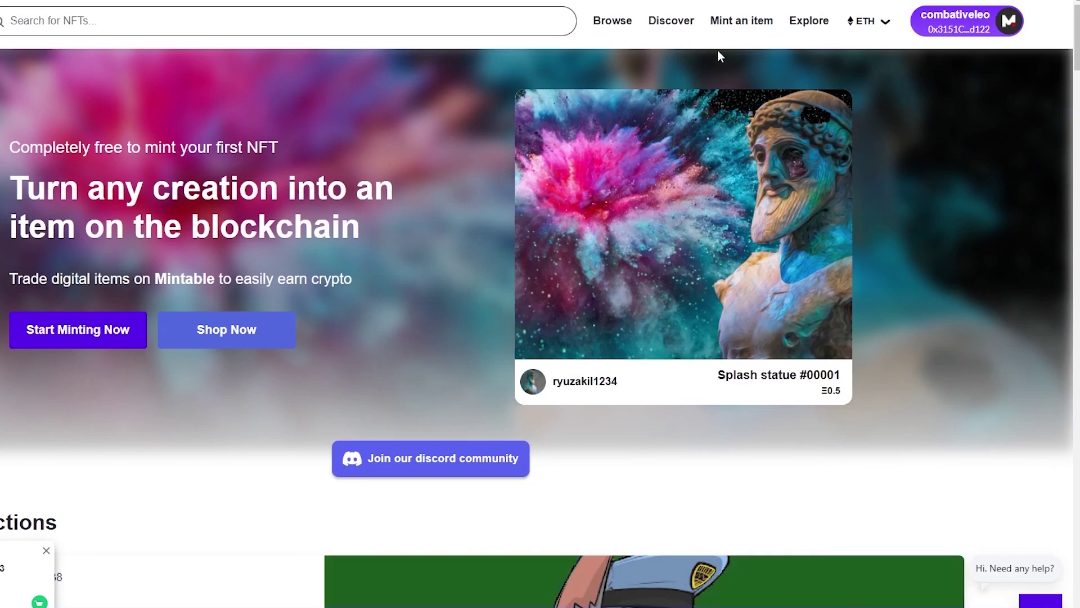
Start 'Mint an item', flip the toggle to Advanced and back to Easy for fee-free creation
{"action": "left_click", "coordinate": [731, 21]}
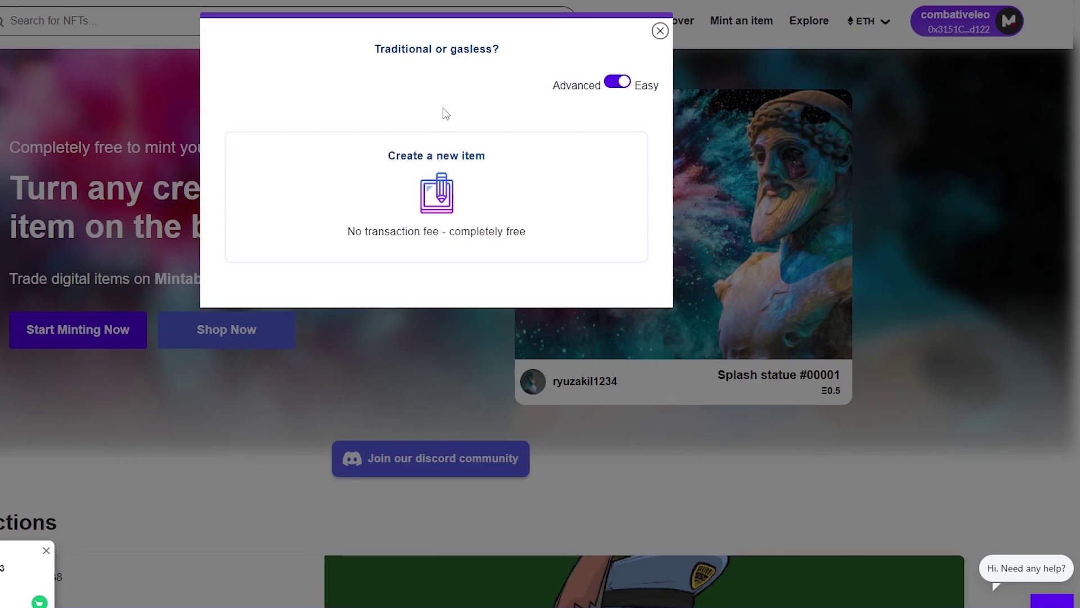
{"action": "left_click", "coordinate": [623, 84]}
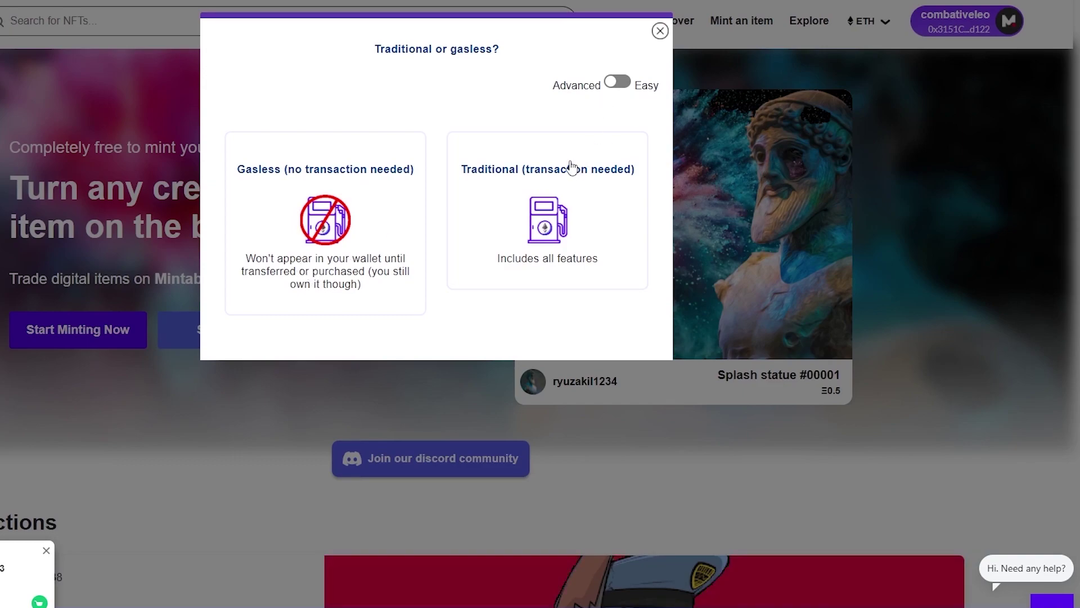
{"action": "left_click", "coordinate": [612, 86]}
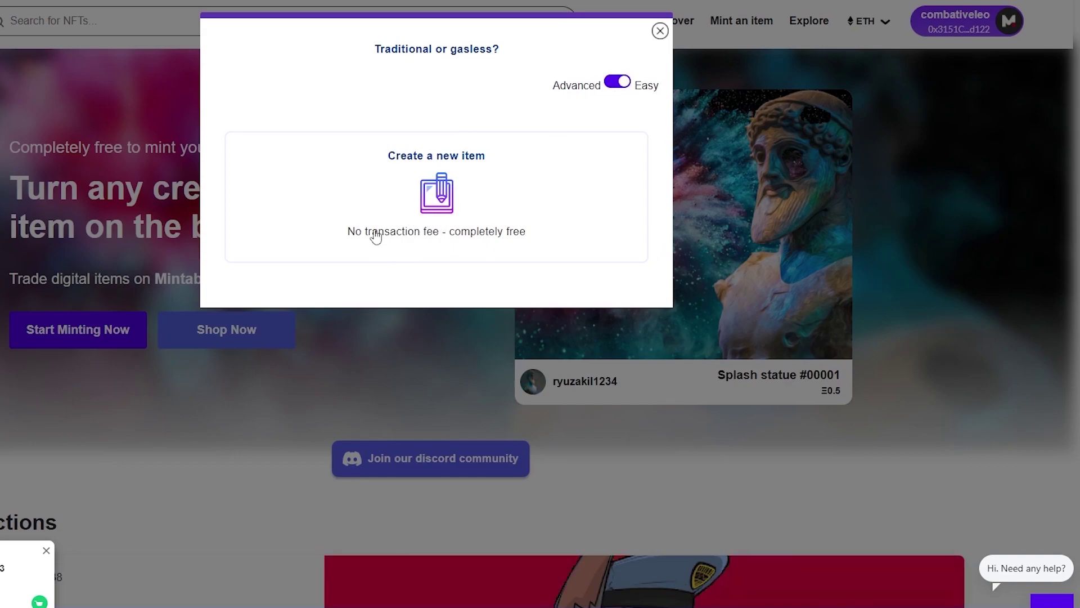
Choose 'Create a new item' and look over the new listing form, with Fixed ETH pricing
{"action": "left_click", "coordinate": [440, 220]}
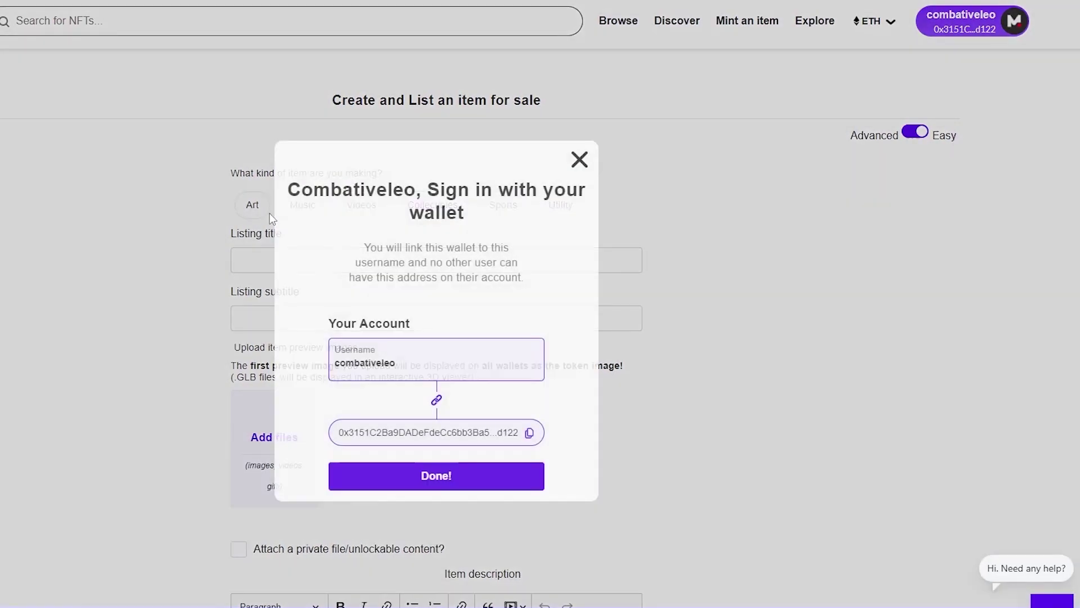
{"action": "scroll", "coordinate": [430, 278], "scroll_direction": "down", "scroll_amount": 2}
{"action": "scroll", "coordinate": [362, 270], "scroll_direction": "down", "scroll_amount": 1}
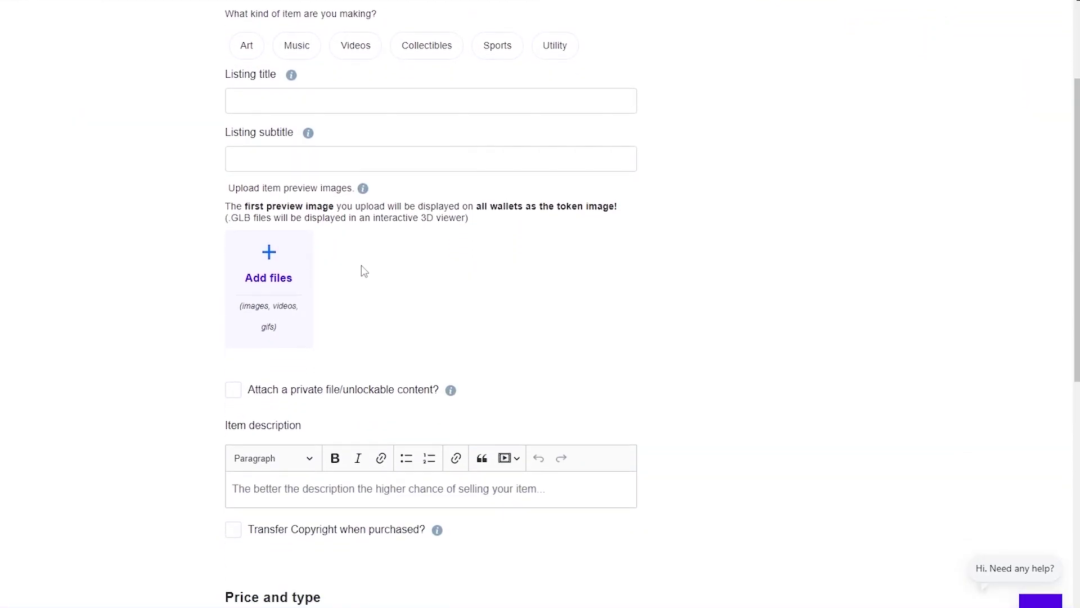
{"action": "scroll", "coordinate": [362, 265], "scroll_direction": "down", "scroll_amount": 5}
{"action": "scroll", "coordinate": [369, 262], "scroll_direction": "down", "scroll_amount": 4}
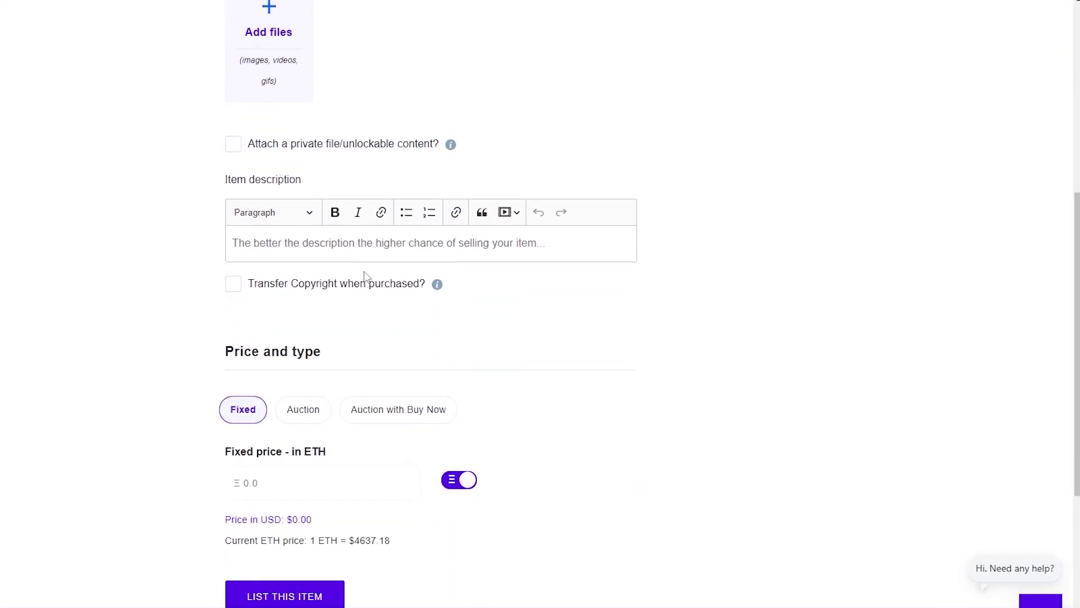
{"action": "scroll", "coordinate": [381, 273], "scroll_direction": "up", "scroll_amount": 8}
{"action": "scroll", "coordinate": [496, 229], "scroll_direction": "down", "scroll_amount": 3}
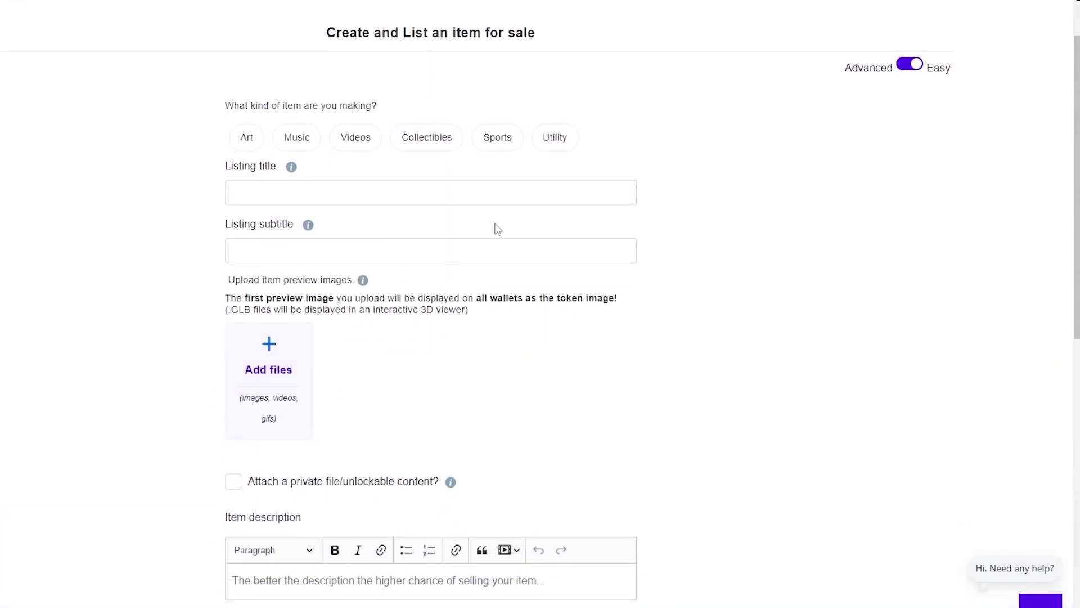
{"action": "scroll", "coordinate": [509, 285], "scroll_direction": "up", "scroll_amount": 3}
{"action": "scroll", "coordinate": [453, 292], "scroll_direction": "down", "scroll_amount": 5}
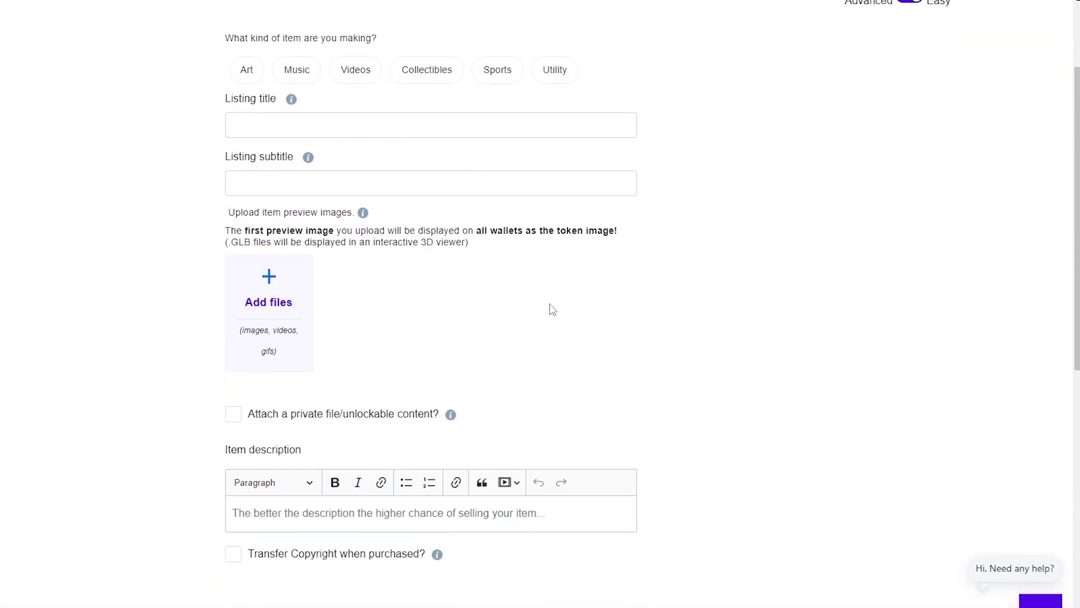
{"action": "scroll", "coordinate": [403, 280], "scroll_direction": "up", "scroll_amount": 1}
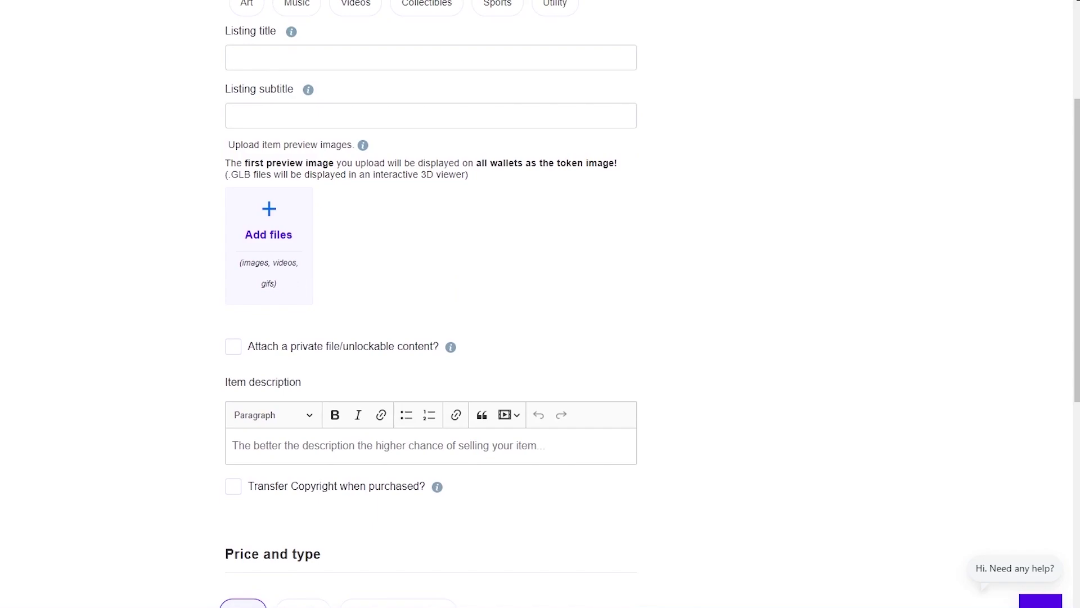
{"action": "scroll", "coordinate": [524, 287], "scroll_direction": "up", "scroll_amount": 4}
{"action": "scroll", "coordinate": [332, 271], "scroll_direction": "down", "scroll_amount": 1}
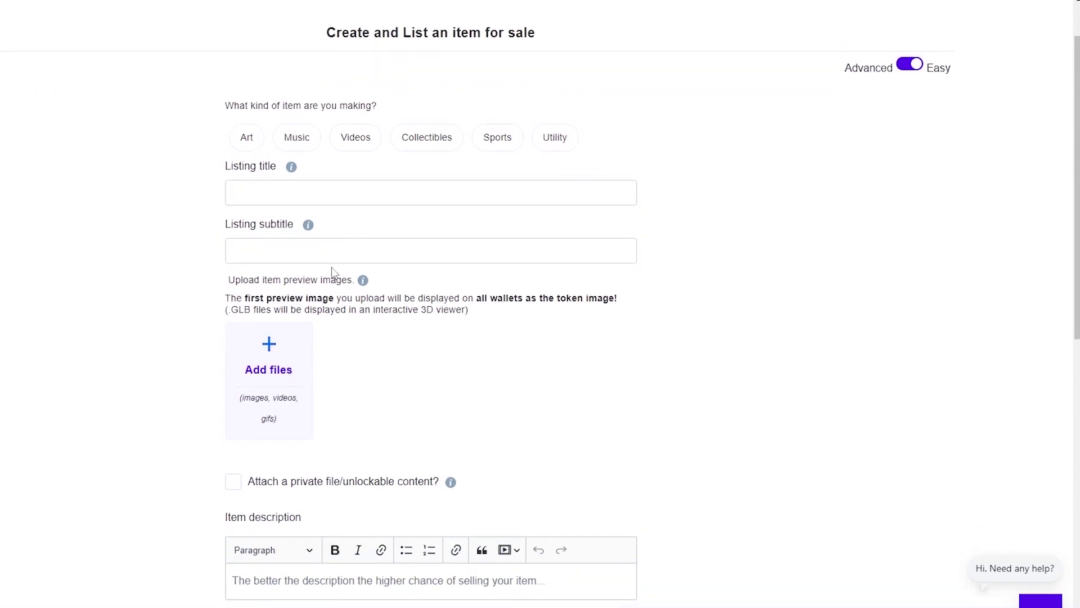
{"action": "scroll", "coordinate": [353, 218], "scroll_direction": "down", "scroll_amount": 2}
{"action": "scroll", "coordinate": [270, 169], "scroll_direction": "down", "scroll_amount": 2}
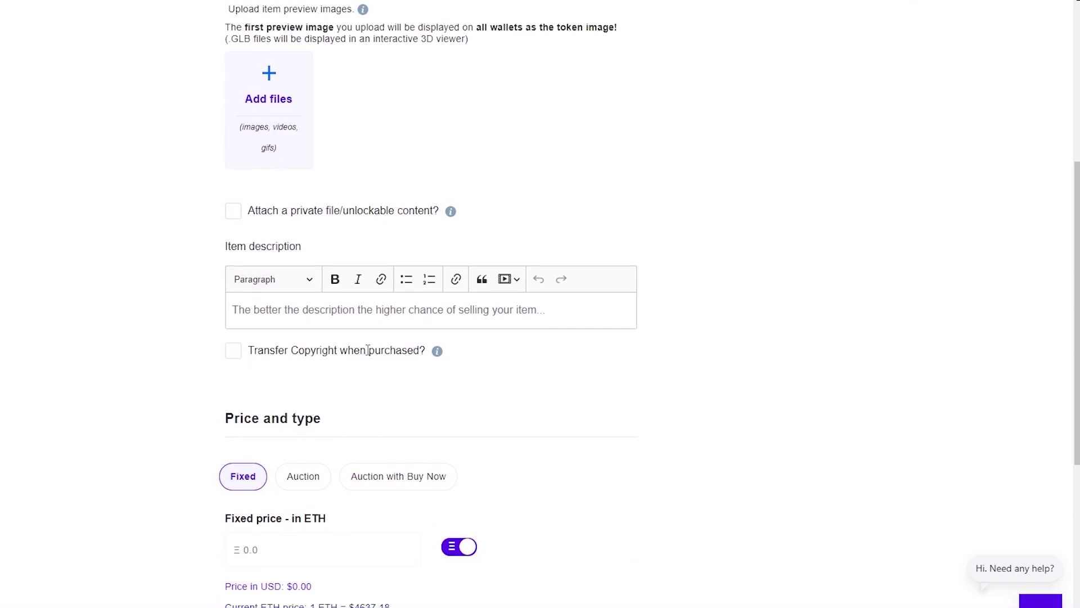
{"action": "scroll", "coordinate": [429, 309], "scroll_direction": "down", "scroll_amount": 4}
{"action": "scroll", "coordinate": [410, 401], "scroll_direction": "up", "scroll_amount": 3}
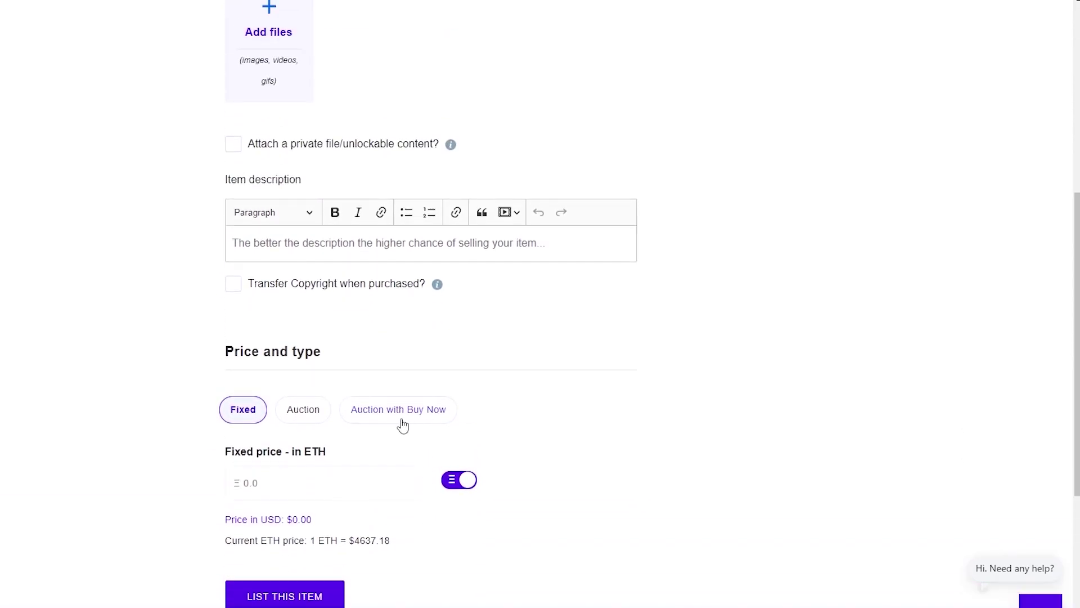
{"action": "scroll", "coordinate": [403, 423], "scroll_direction": "down", "scroll_amount": 2}
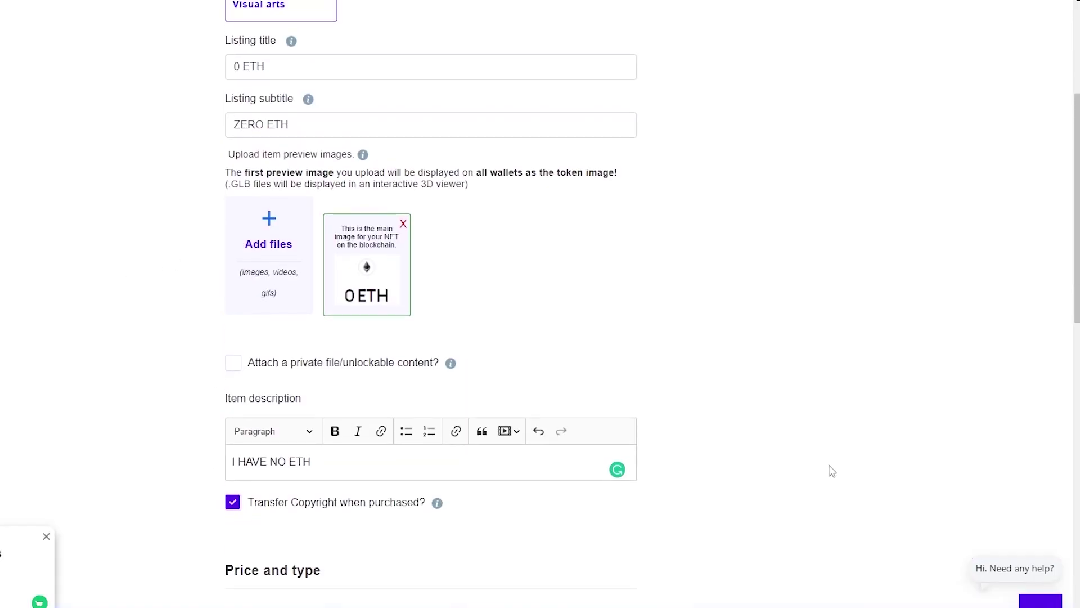
{"action": "scroll", "coordinate": [394, 450], "scroll_direction": "up", "scroll_amount": 3}
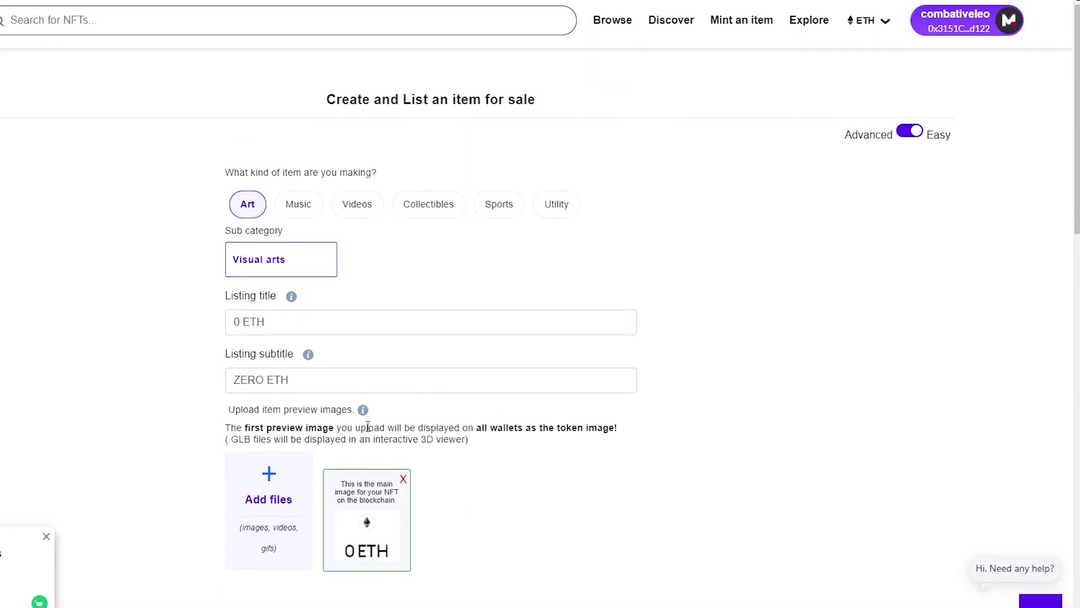
{"action": "scroll", "coordinate": [382, 450], "scroll_direction": "down", "scroll_amount": 9}
{"action": "scroll", "coordinate": [393, 443], "scroll_direction": "down", "scroll_amount": 4}
{"action": "scroll", "coordinate": [328, 443], "scroll_direction": "up", "scroll_amount": 2}
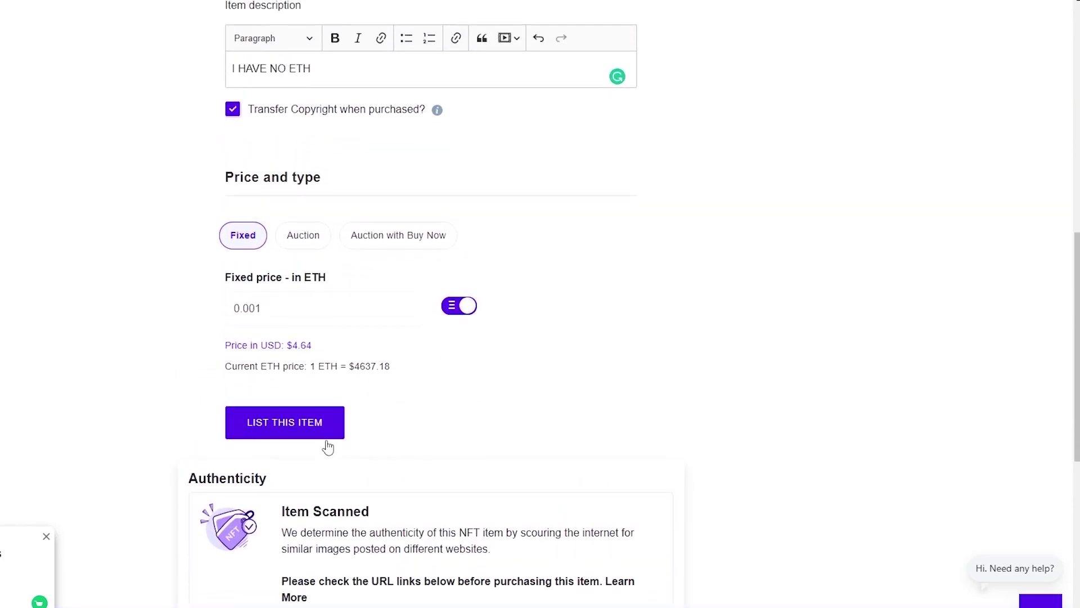
{"action": "scroll", "coordinate": [358, 442], "scroll_direction": "down", "scroll_amount": 1}
{"action": "scroll", "coordinate": [358, 442], "scroll_direction": "down", "scroll_amount": 3}
{"action": "scroll", "coordinate": [334, 428], "scroll_direction": "up", "scroll_amount": 2}
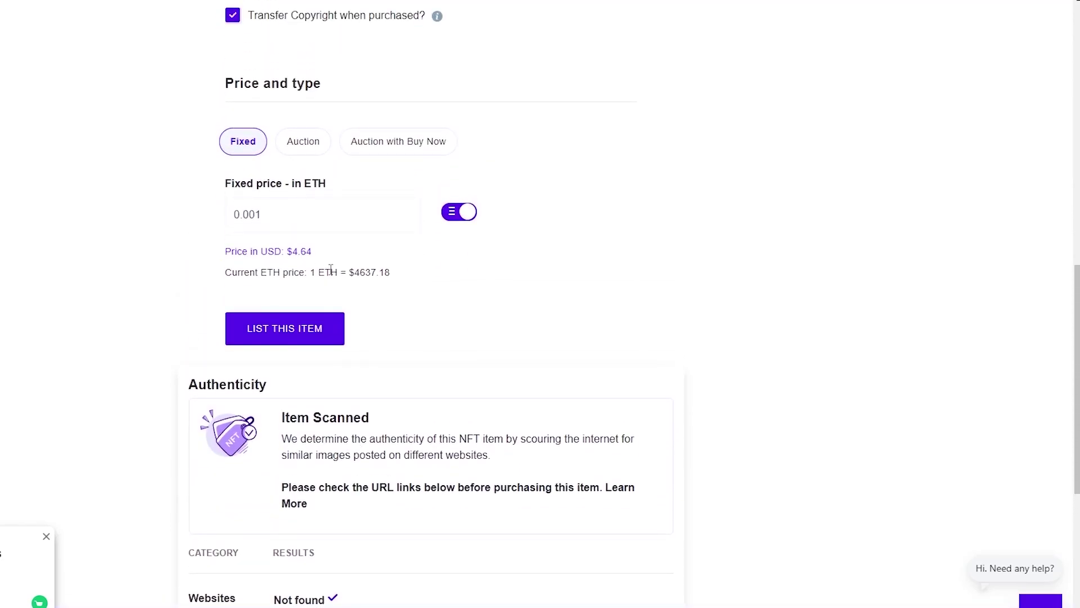
{"action": "scroll", "coordinate": [321, 287], "scroll_direction": "down", "scroll_amount": 1}
{"action": "scroll", "coordinate": [315, 287], "scroll_direction": "down", "scroll_amount": 1}
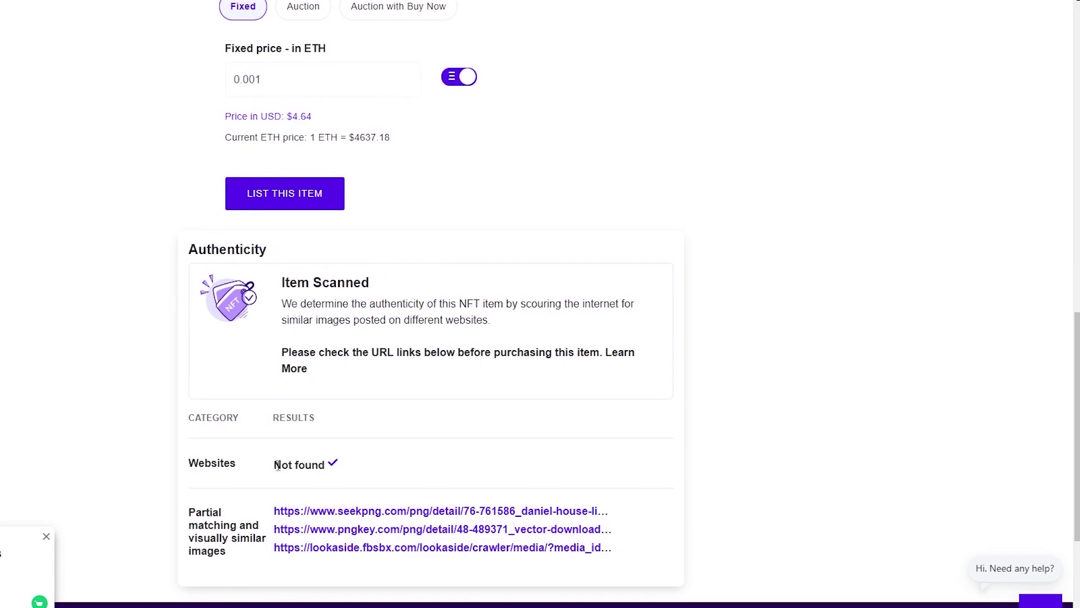
{"action": "scroll", "coordinate": [238, 516], "scroll_direction": "down", "scroll_amount": 1}
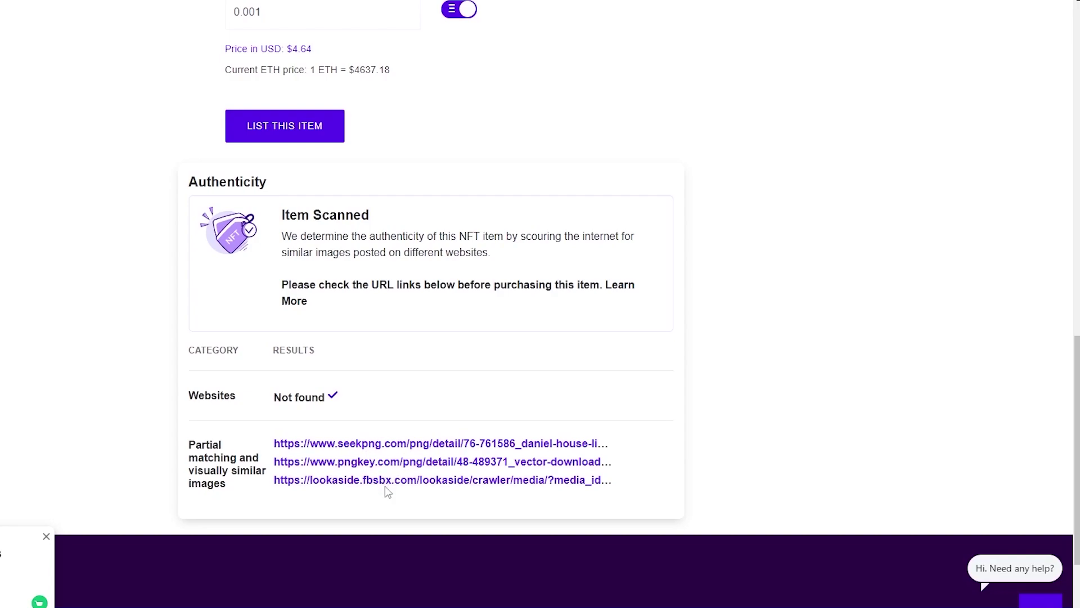
{"action": "scroll", "coordinate": [384, 490], "scroll_direction": "up", "scroll_amount": 20}
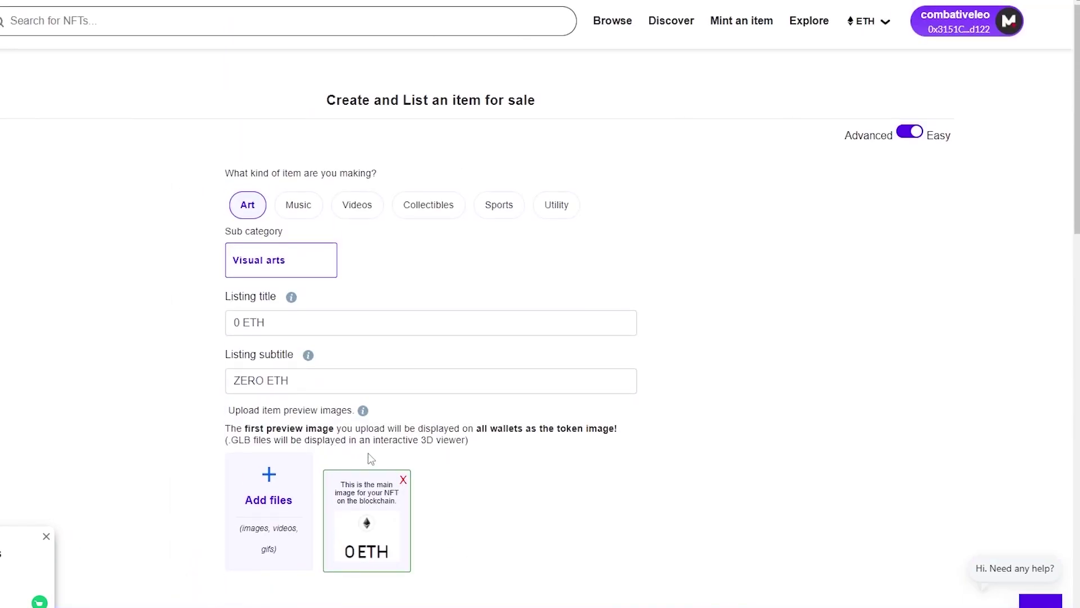
{"action": "scroll", "coordinate": [403, 458], "scroll_direction": "down", "scroll_amount": 5}
{"action": "scroll", "coordinate": [434, 282], "scroll_direction": "down", "scroll_amount": 1}
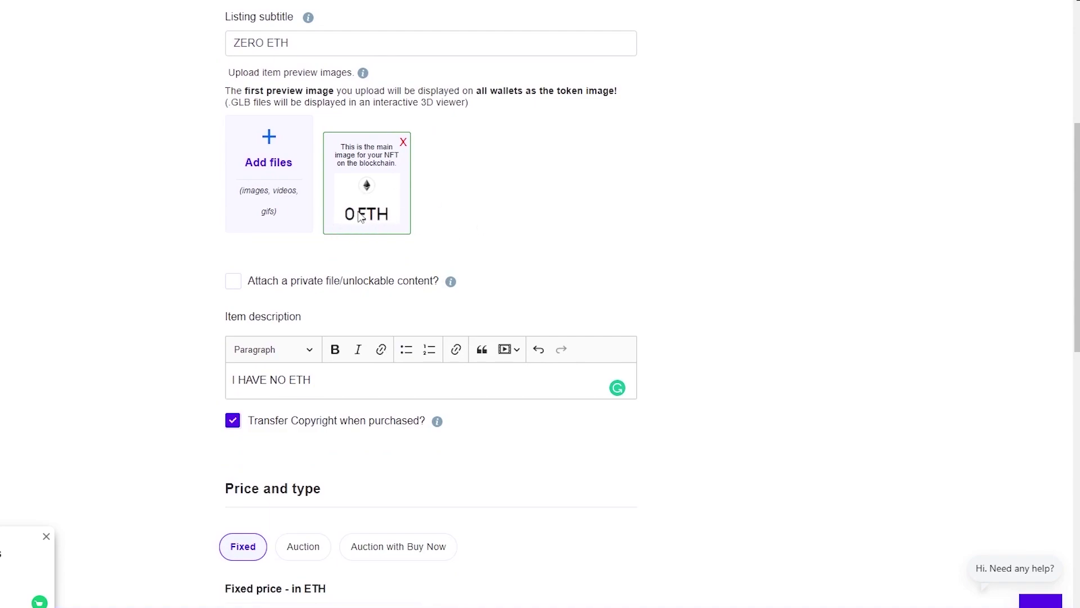
{"action": "scroll", "coordinate": [361, 217], "scroll_direction": "down", "scroll_amount": 10}
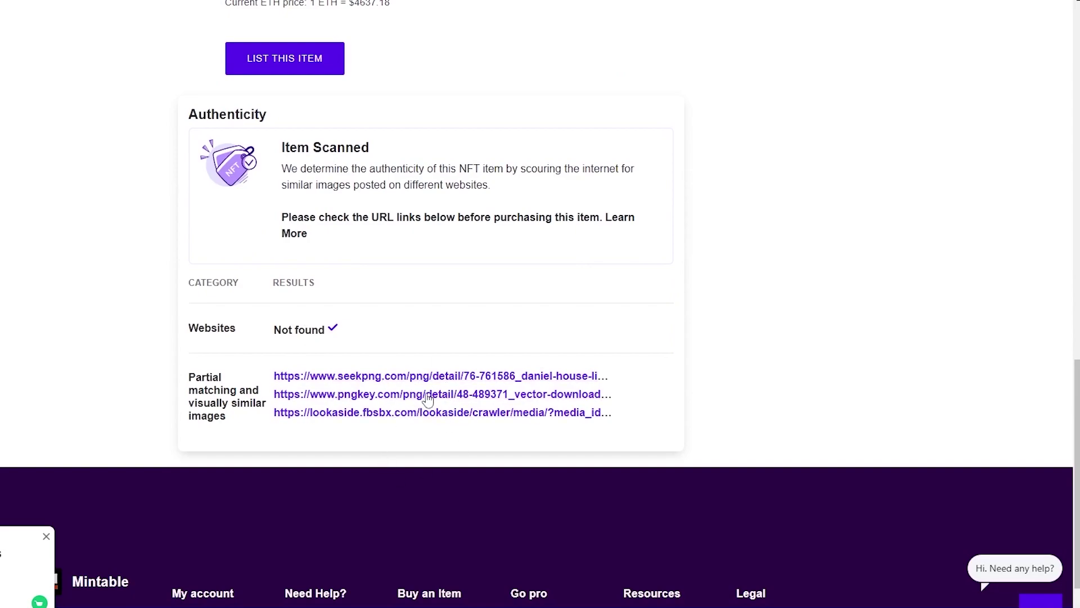
{"action": "scroll", "coordinate": [445, 408], "scroll_direction": "up", "scroll_amount": 1}
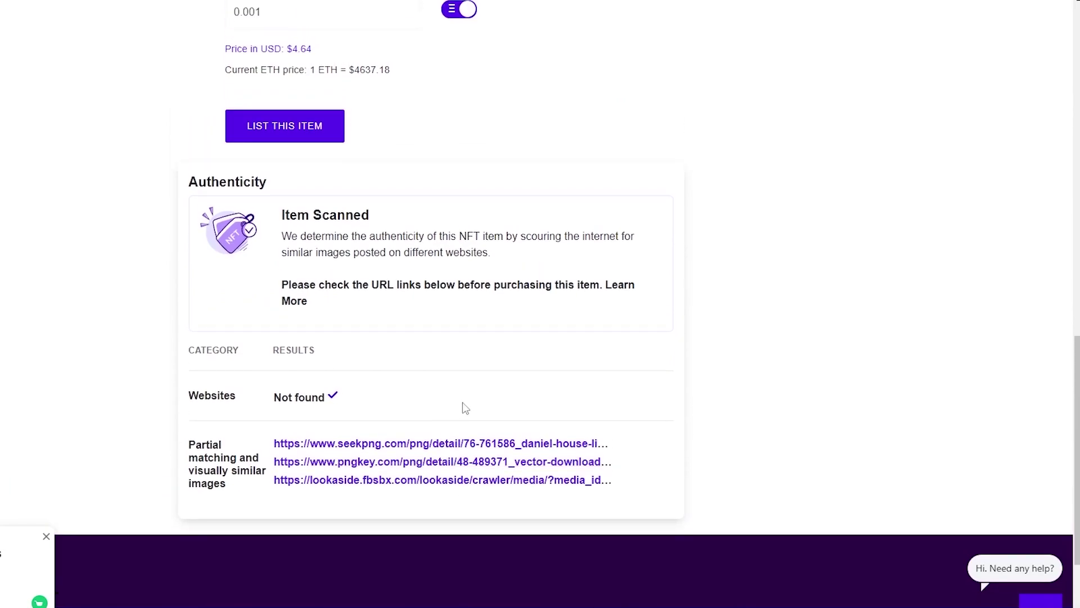
{"action": "scroll", "coordinate": [464, 407], "scroll_direction": "down", "scroll_amount": 1}
{"action": "scroll", "coordinate": [459, 410], "scroll_direction": "up", "scroll_amount": 3}
{"action": "scroll", "coordinate": [453, 415], "scroll_direction": "up", "scroll_amount": 2}
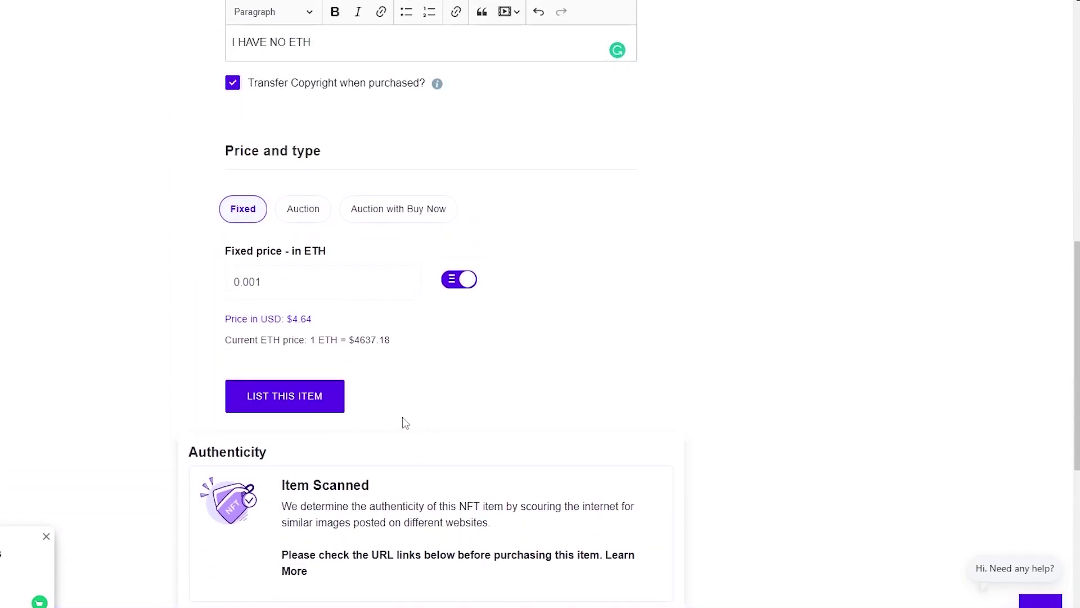
{"action": "scroll", "coordinate": [393, 431], "scroll_direction": "up", "scroll_amount": 7}
{"action": "scroll", "coordinate": [373, 439], "scroll_direction": "down", "scroll_amount": 7}
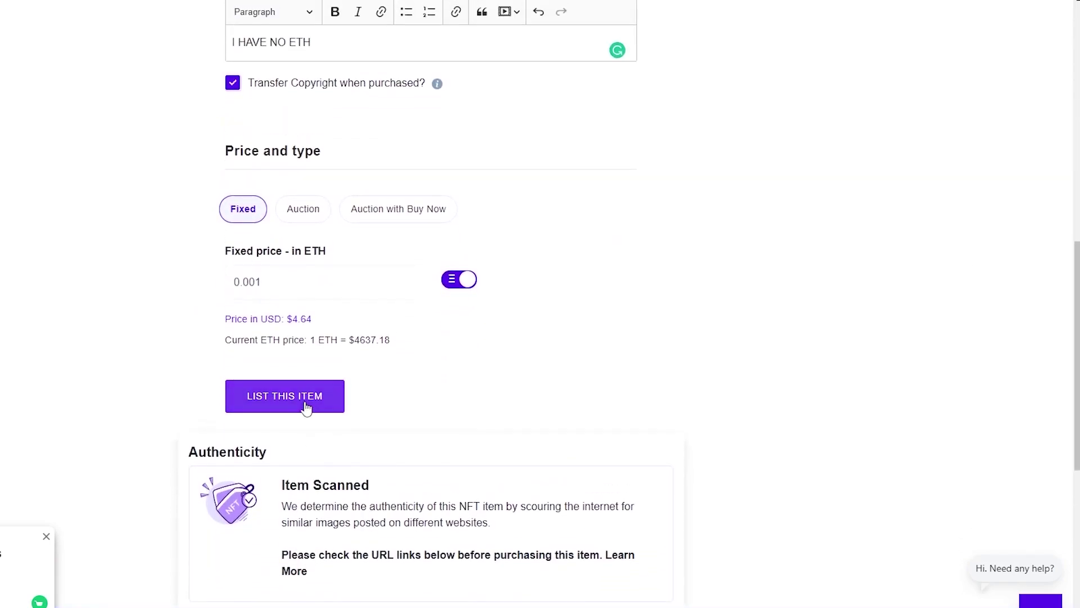
List the 0 ETH item, proceed past the Transaction Alert, and sign the MetaMask request
{"action": "left_click", "coordinate": [276, 405]}
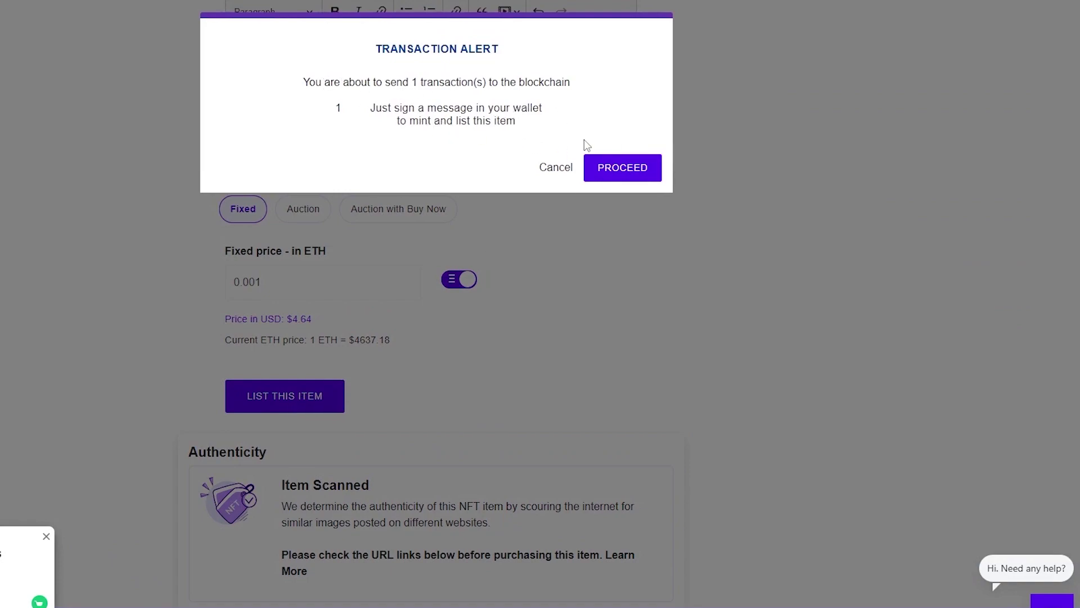
{"action": "left_click", "coordinate": [620, 178]}
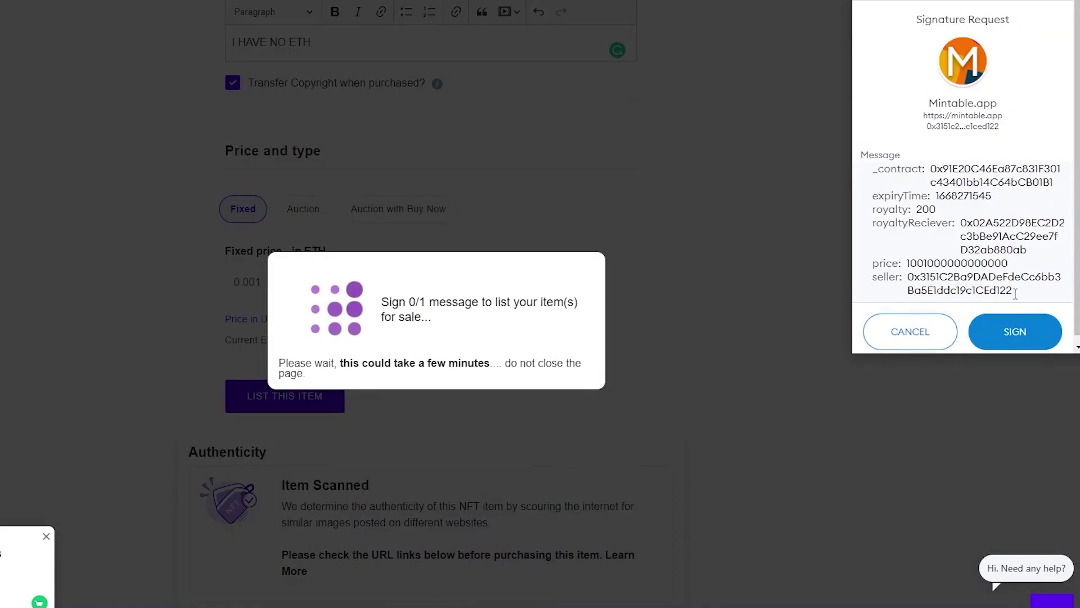
{"action": "left_click", "coordinate": [1001, 333]}
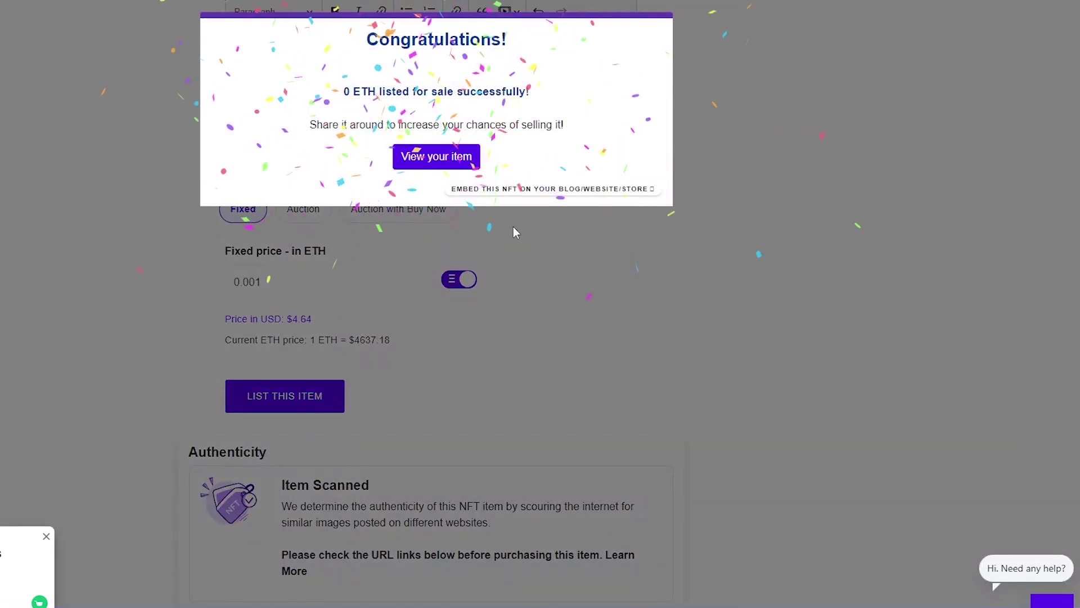